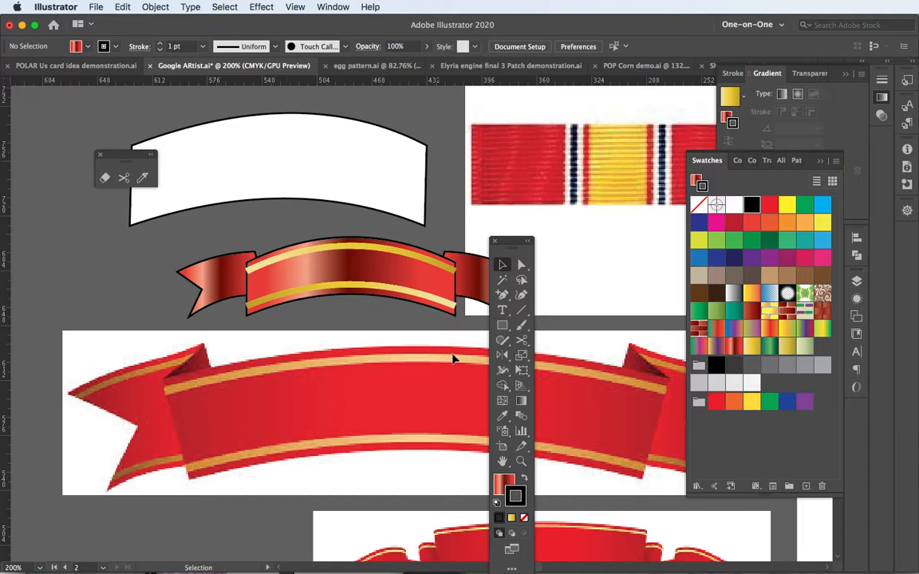
Draw a large rectangle over the white curved shape and part of the finished ribbon, and convert it to an artboard
left_click_drag(514, 241, 55, 187)
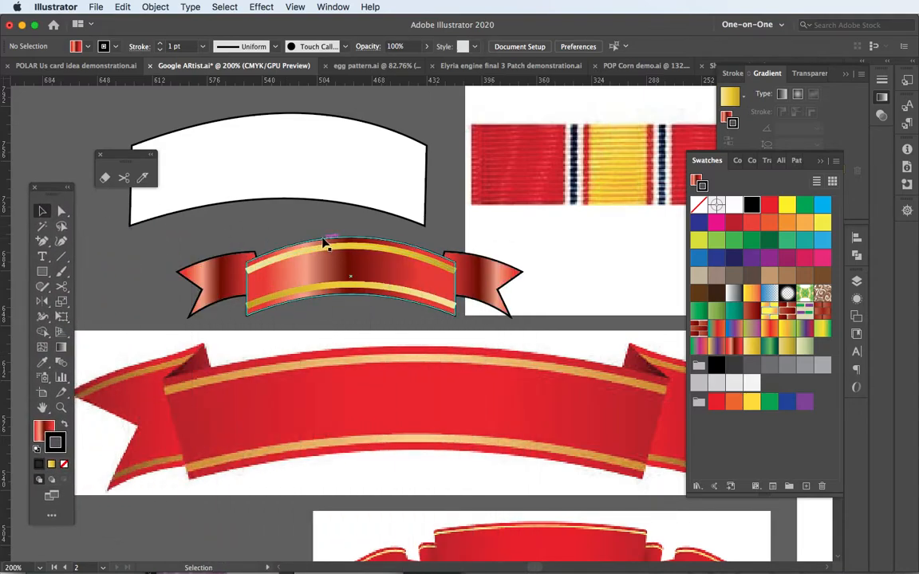
key("space")
left_click_drag(342, 263, 494, 368)
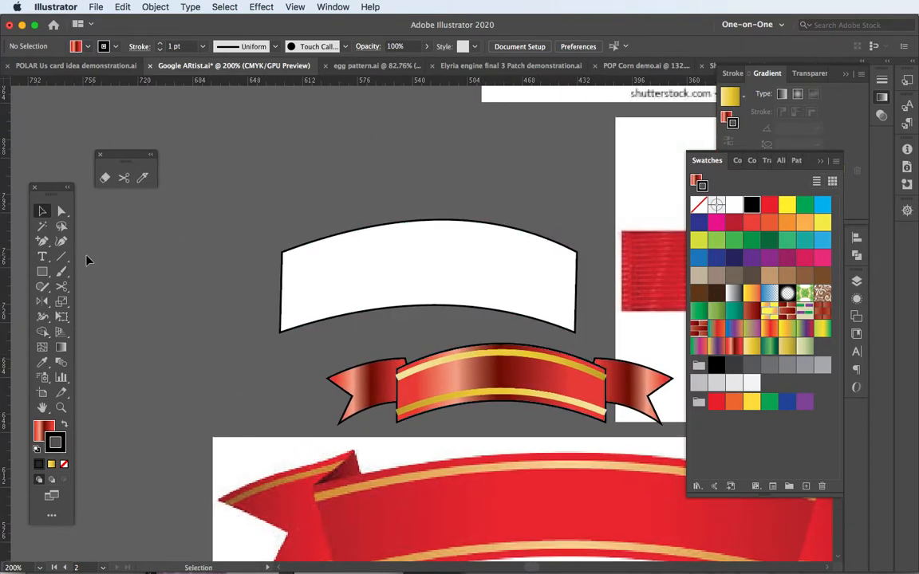
left_click(42, 272)
left_click_drag(79, 103, 592, 403)
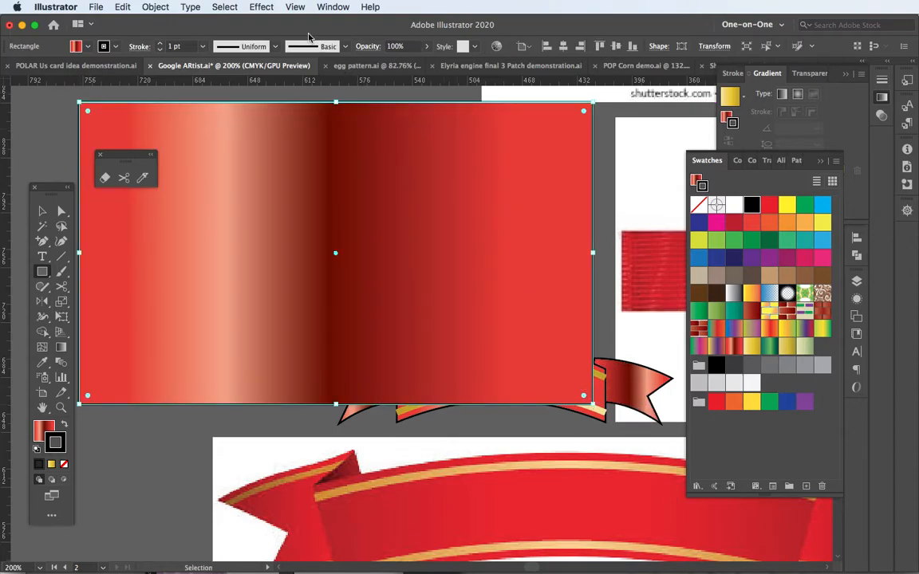
left_click(156, 7)
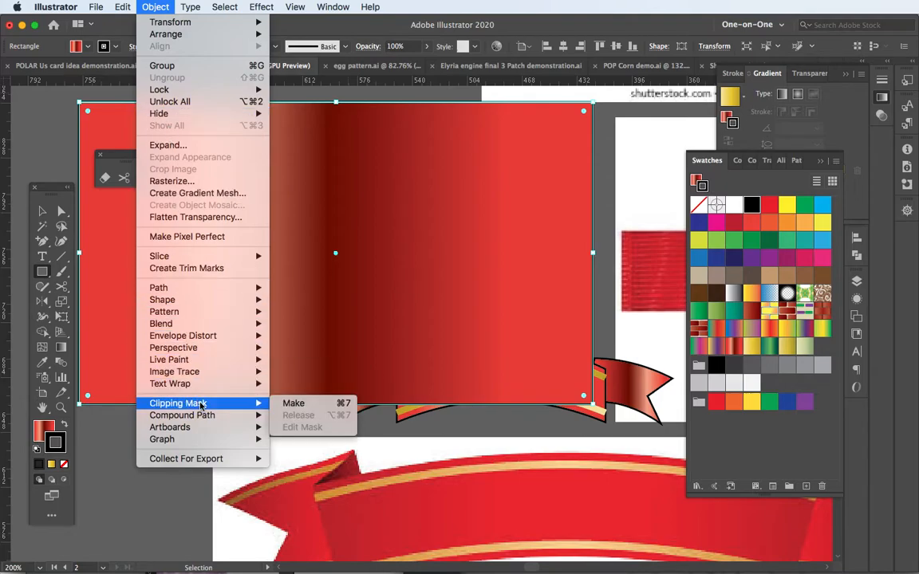
mouse_move(198, 428)
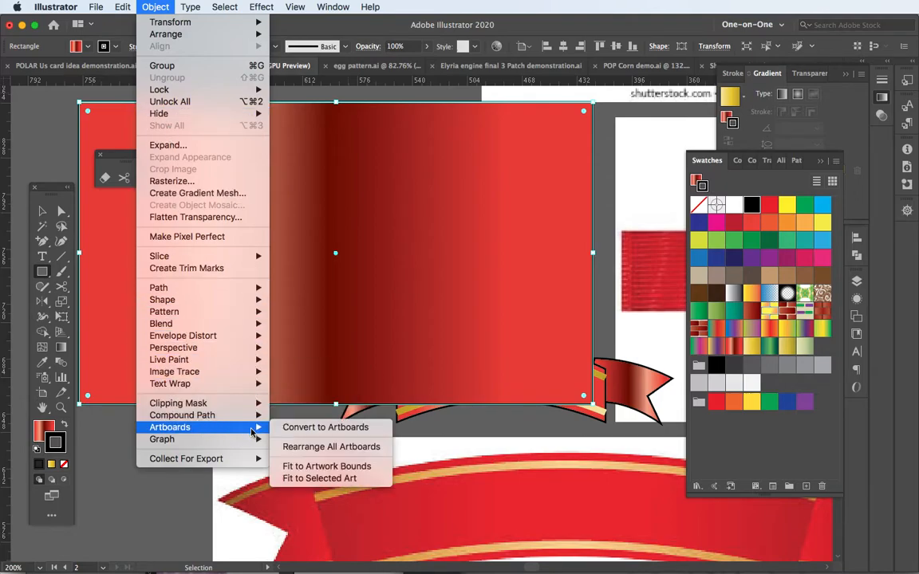
left_click(323, 427)
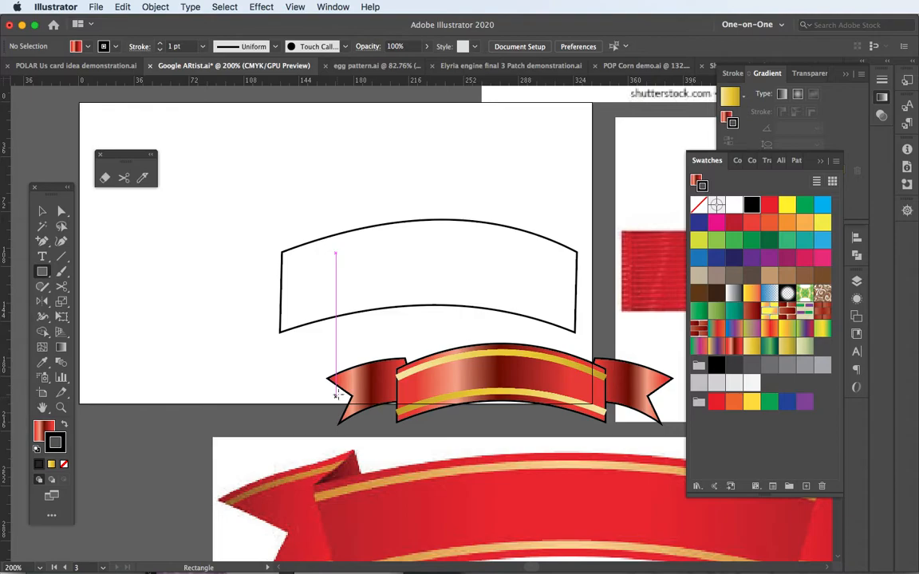
Move the white curved shape off the new artboard, past its lower-left corner
left_click(42, 211)
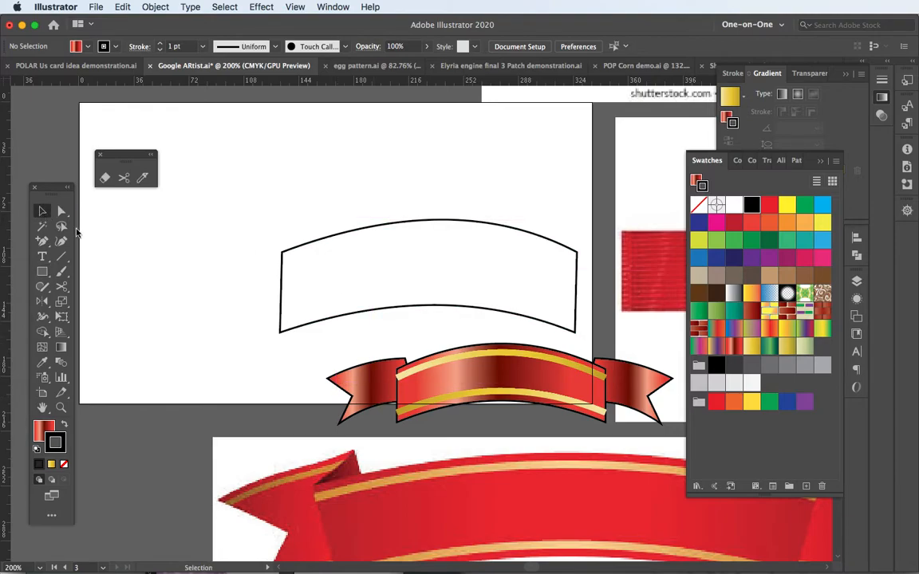
left_click(381, 310)
left_click_drag(520, 233, 212, 394)
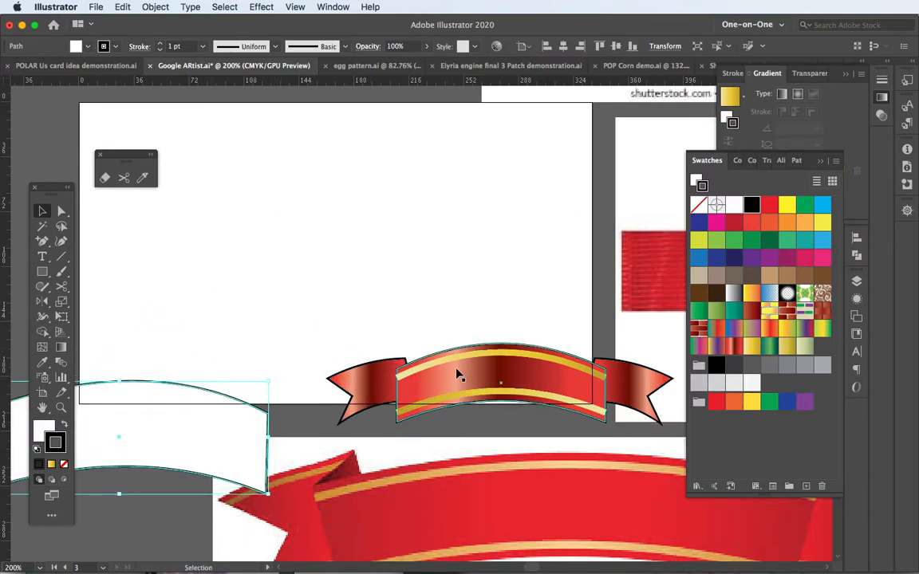
Draw a wide white rectangle with a black stroke, about 223 pt wide, in the middle of the new artboard
key("m")
left_click_drag(115, 164, 55, 131)
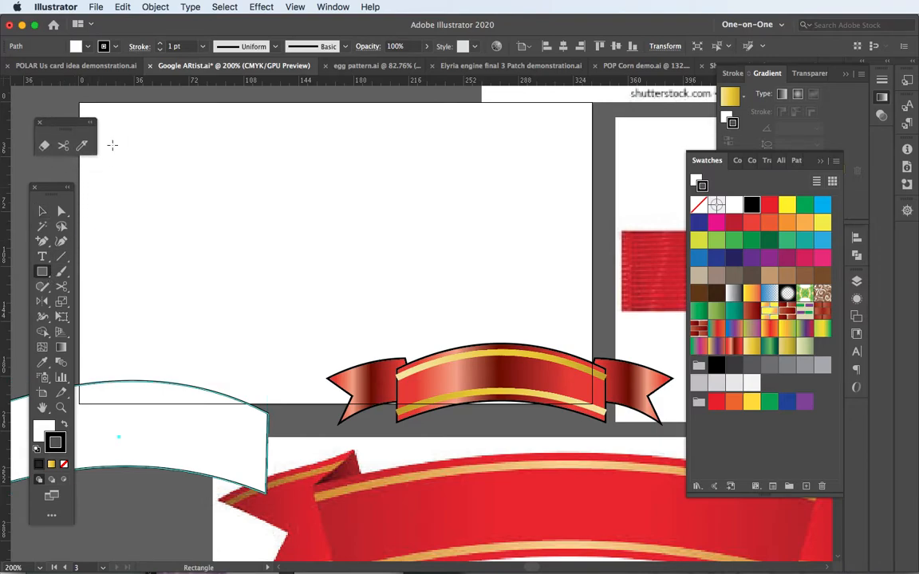
left_click_drag(173, 199, 514, 257)
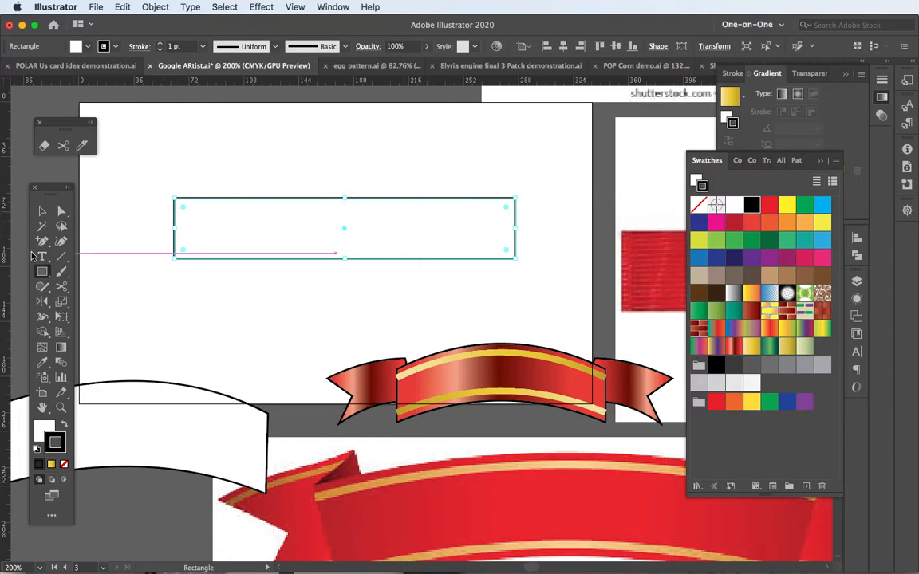
Bend the rectangle's top and bottom edges upward into matching arcs with the Anchor Point tool
left_click_drag(42, 241, 92, 283)
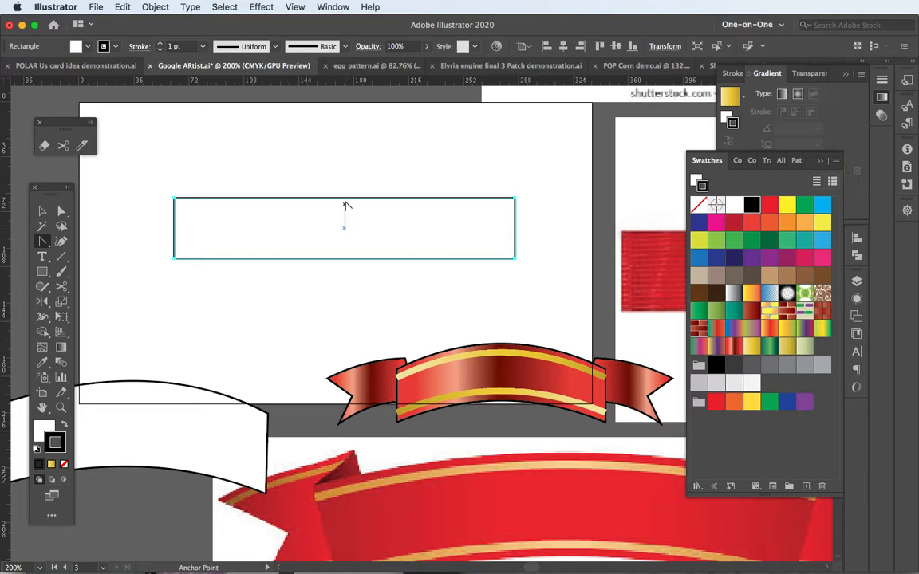
left_click_drag(346, 199, 346, 185)
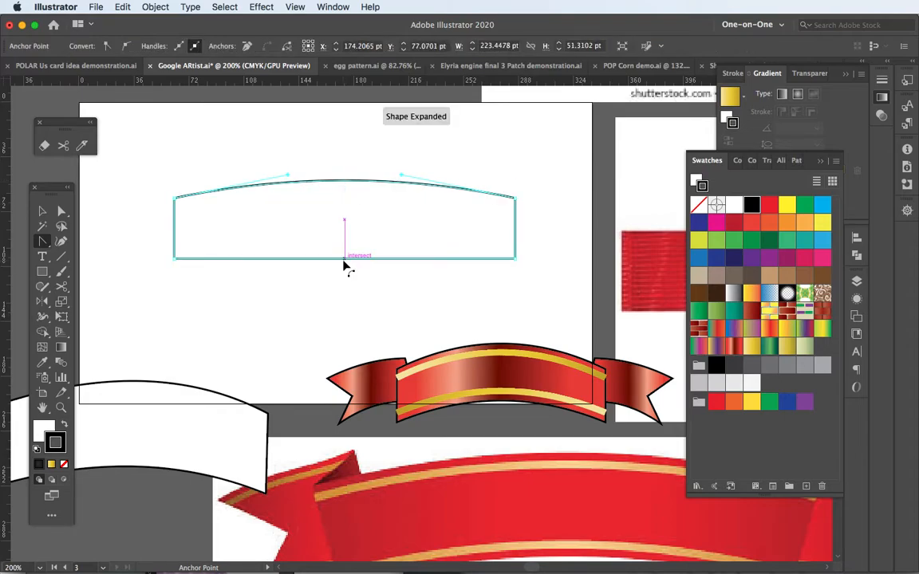
left_click_drag(343, 259, 346, 248)
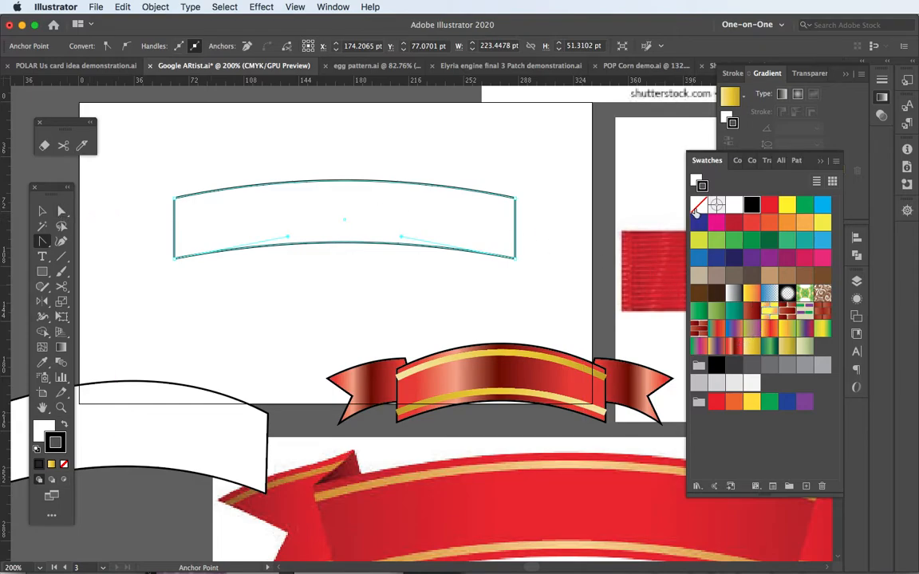
Fill the arched banner with the red metallic gradient swatch and deselect it
key("x")
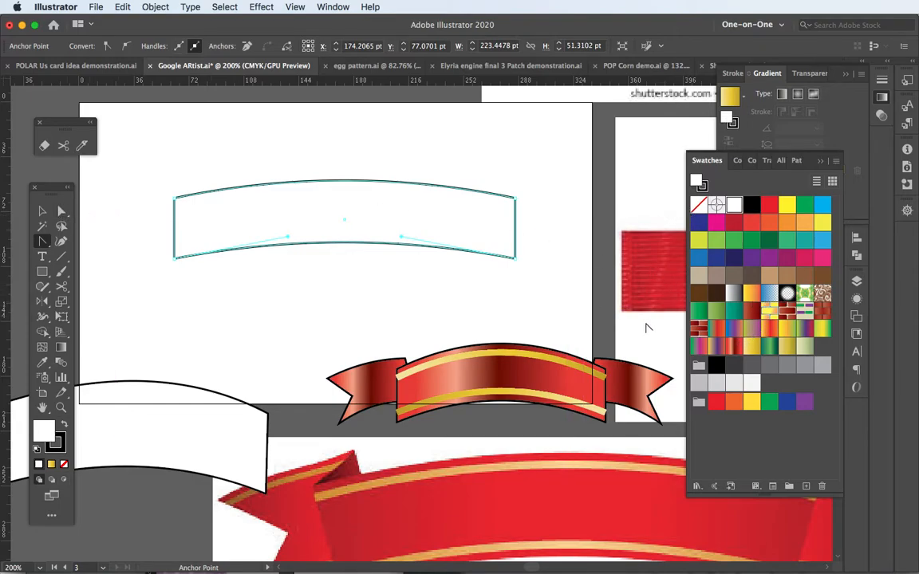
left_click(735, 348)
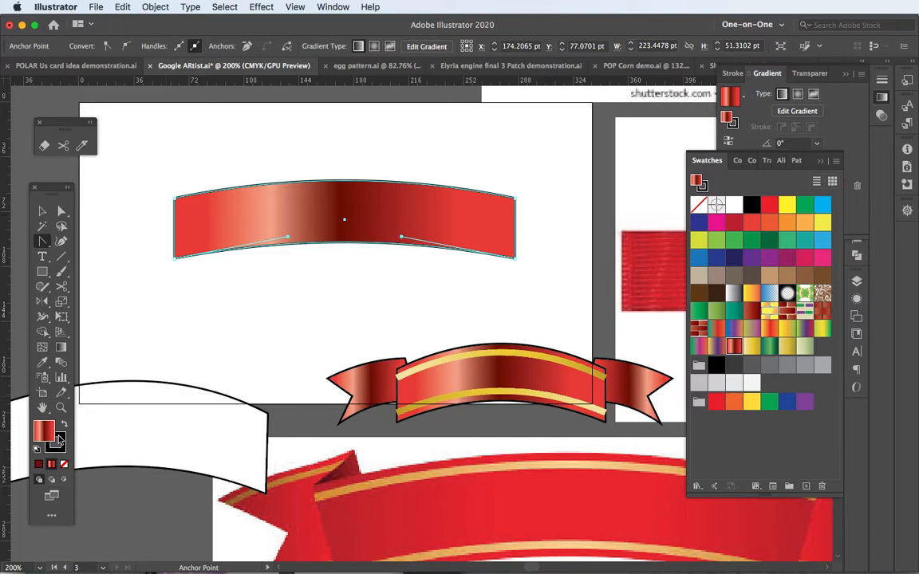
left_click(43, 211)
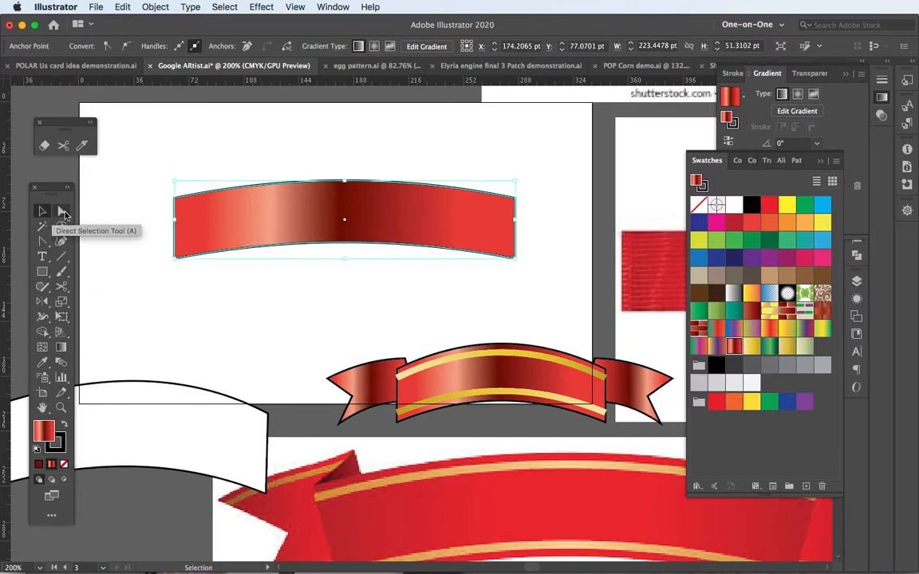
left_click(148, 275)
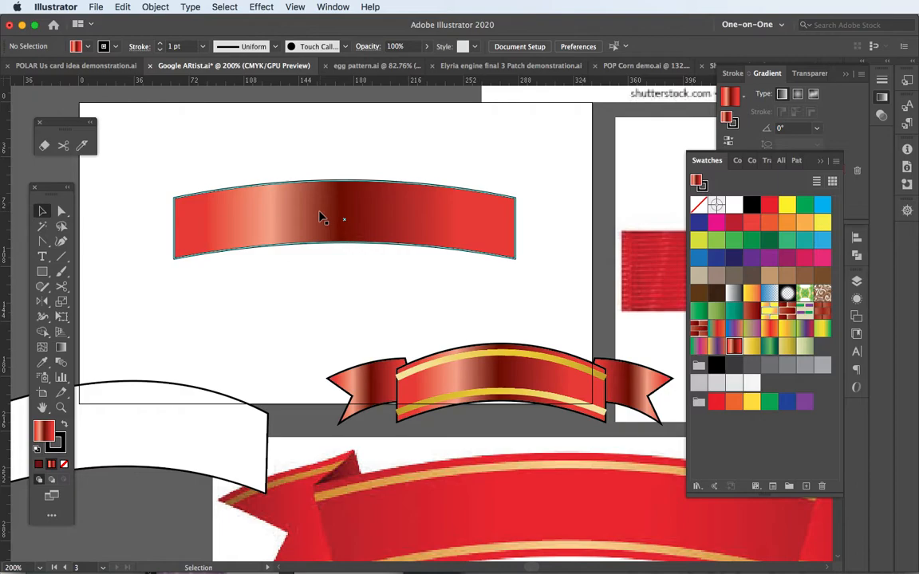
Duplicate the arched banner slightly above the original and fill the copy with yellow
left_click_drag(320, 216, 322, 194)
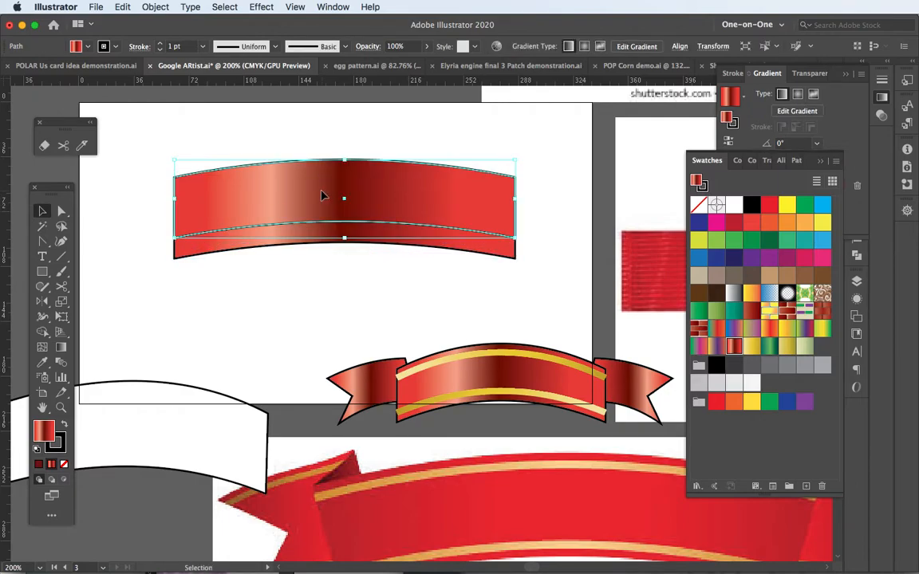
left_click(60, 288)
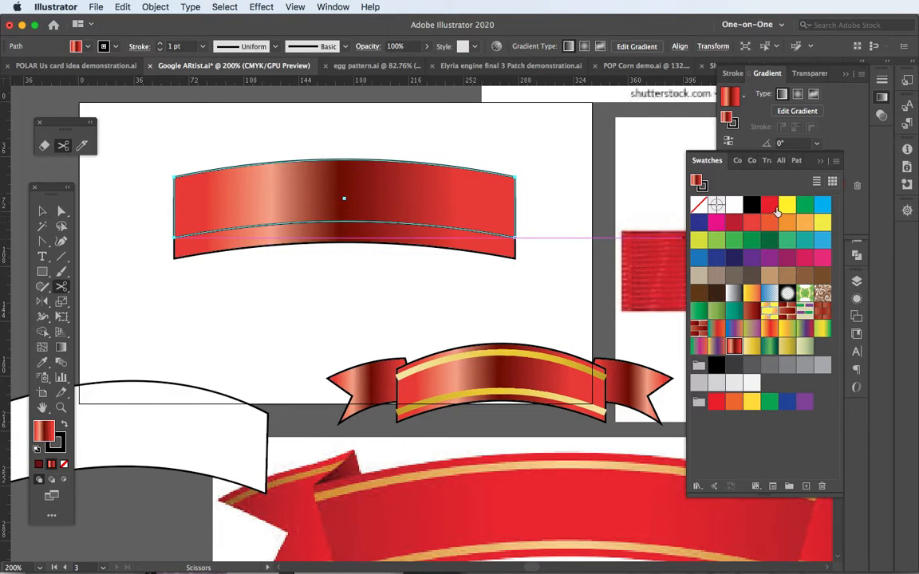
left_click(785, 206)
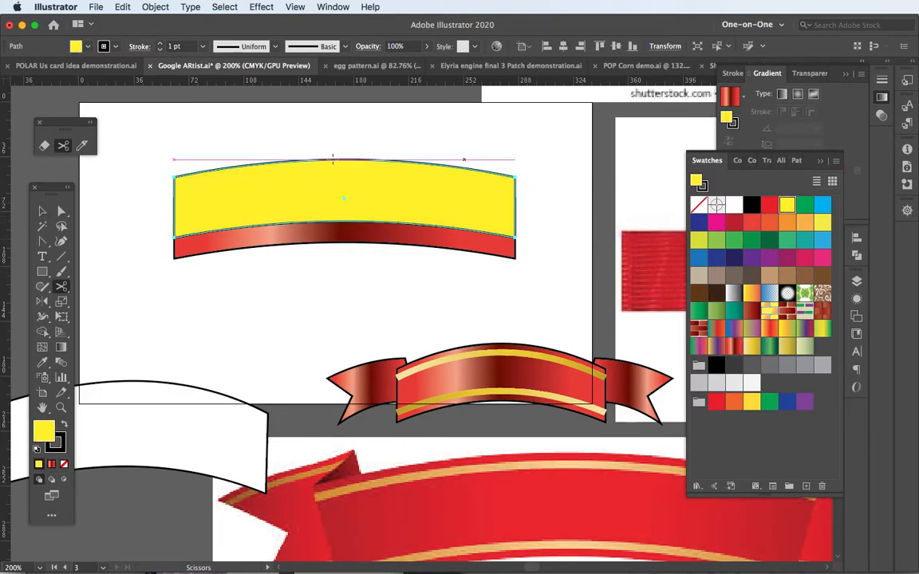
Cut the yellow copy's path at its four corner anchors with the Scissors tool
left_click(176, 174)
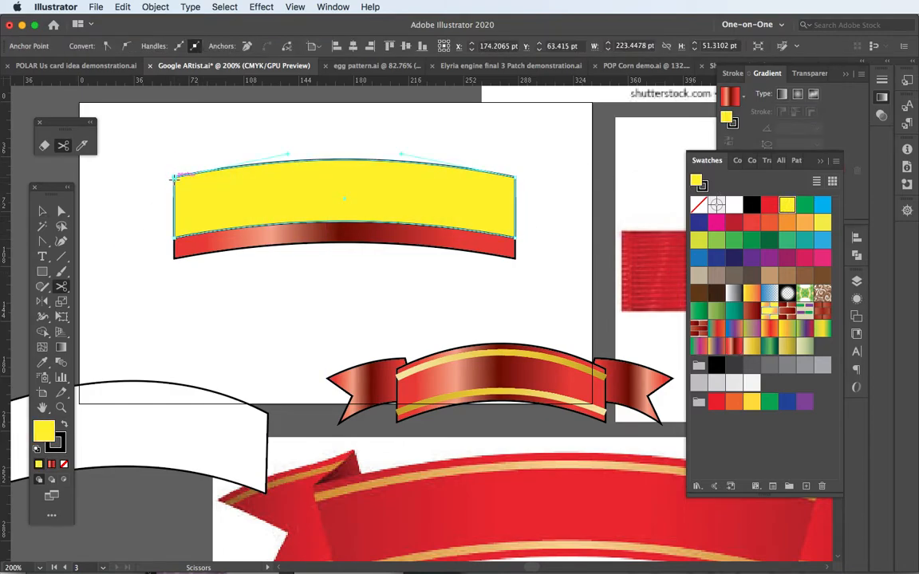
left_click(177, 230)
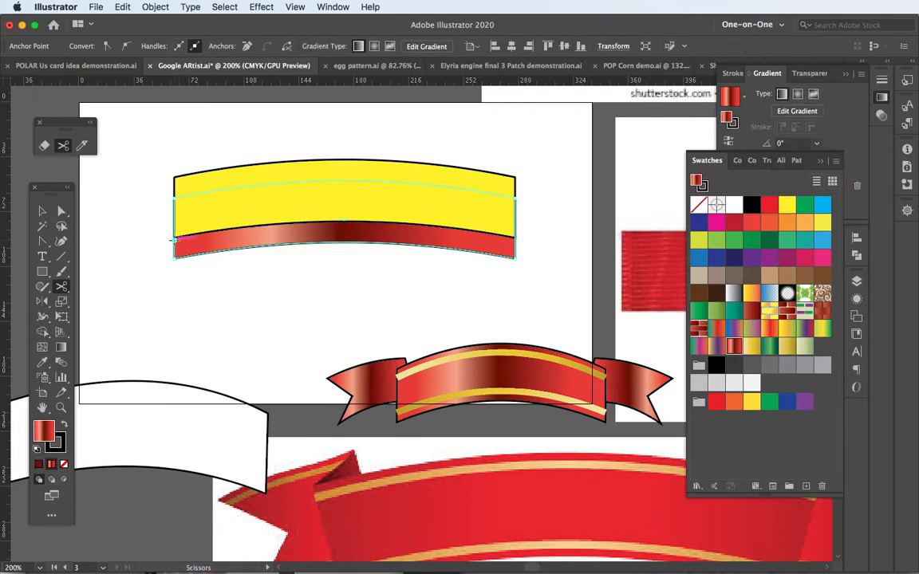
left_click(360, 204, "super")
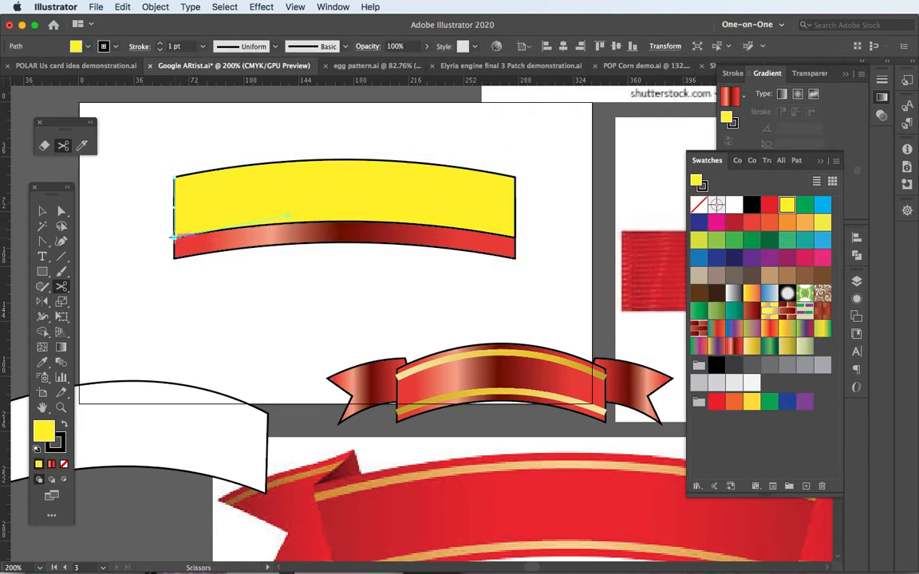
left_click(174, 237)
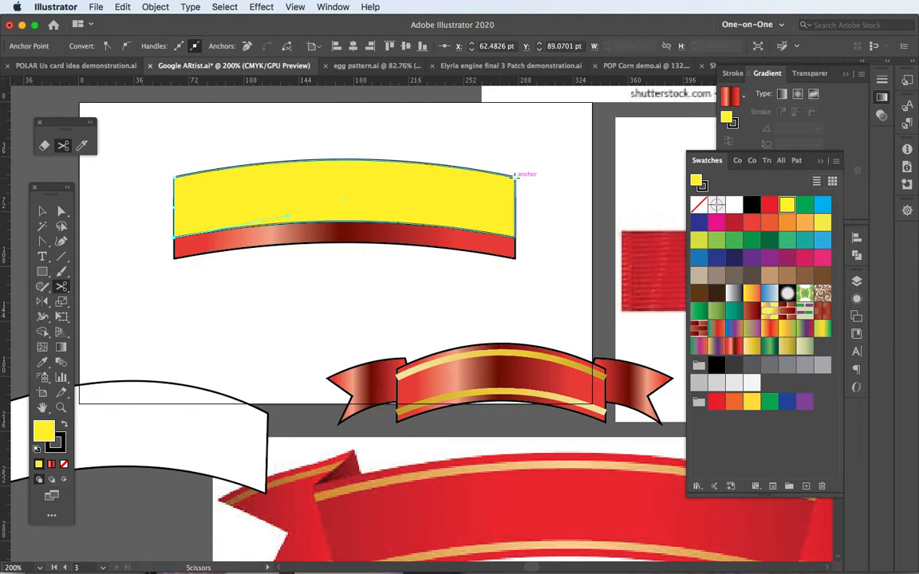
left_click(514, 176)
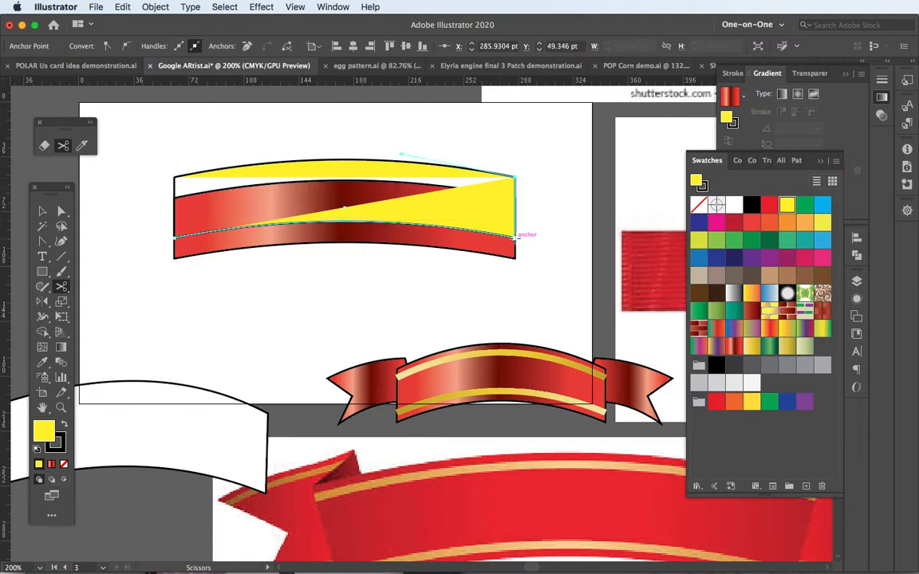
left_click(514, 236)
key("v")
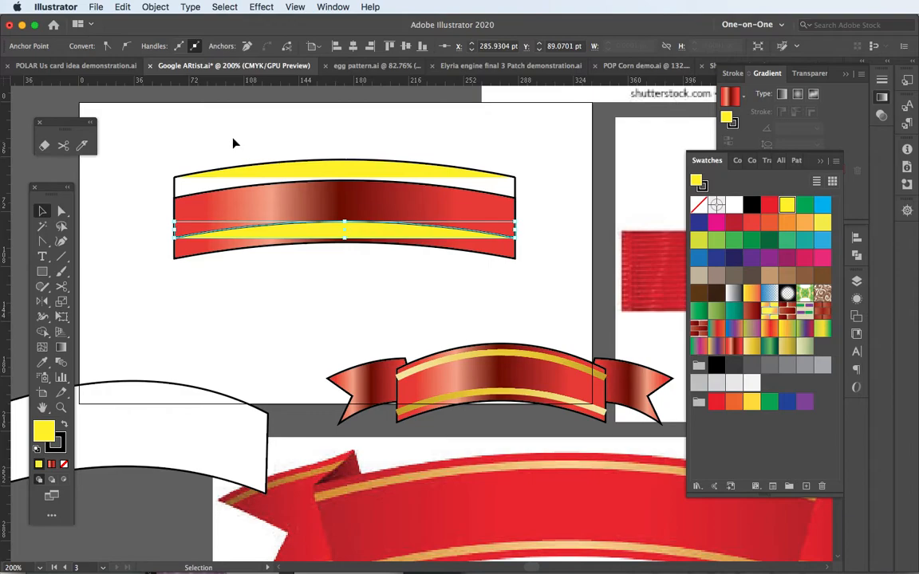
Select the yellow top and bottom arcs together and nudge them down over the red banner
left_click(235, 139)
left_click(295, 173)
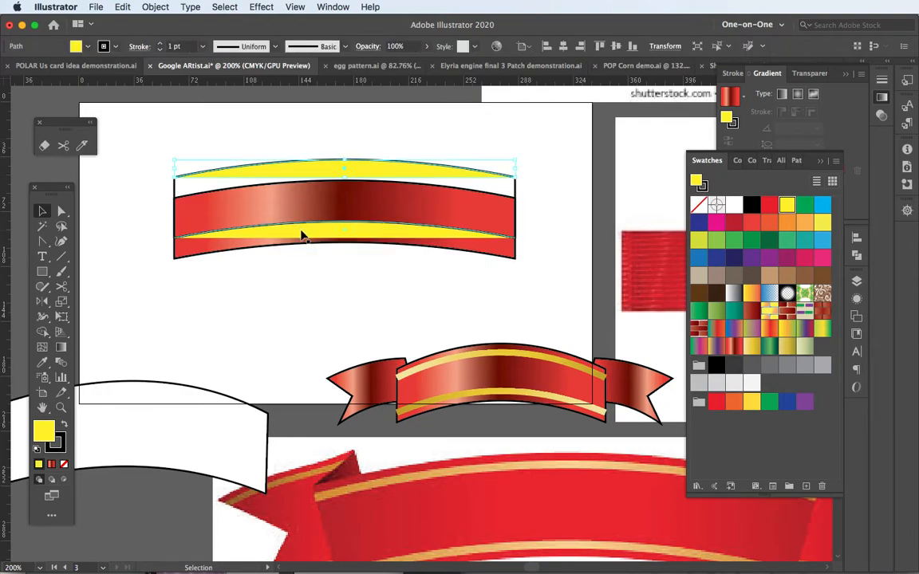
left_click(302, 235, "shift")
key("Down")
key("Down")
key("Down")
key("Down")
key("Down")
key("Down")
key("Down")
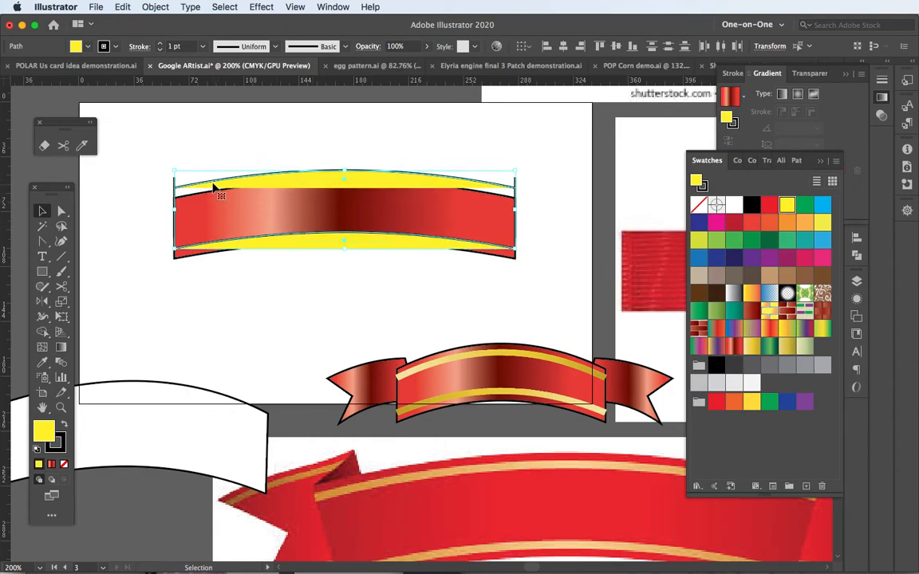
Delete the two leftover vertical side segments of the cut copy
left_click(189, 157)
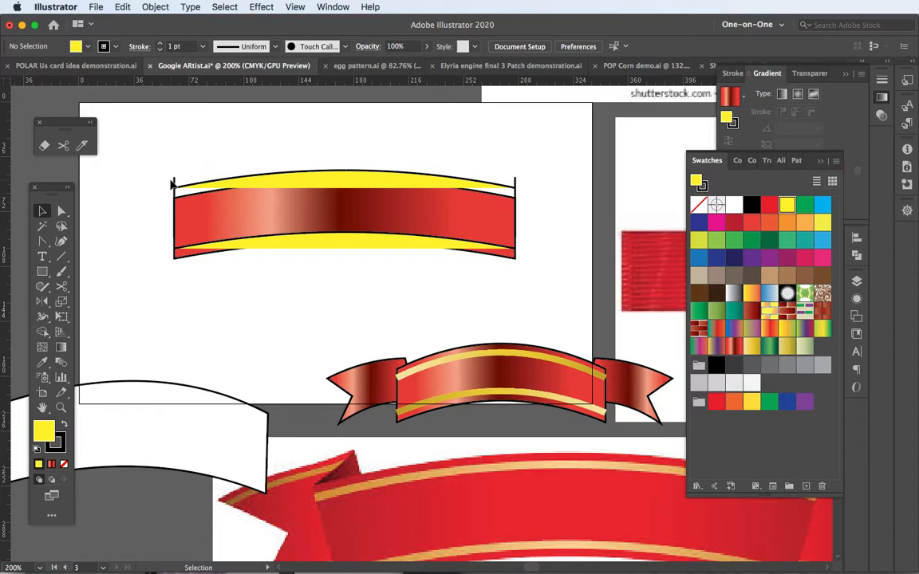
left_click(175, 182)
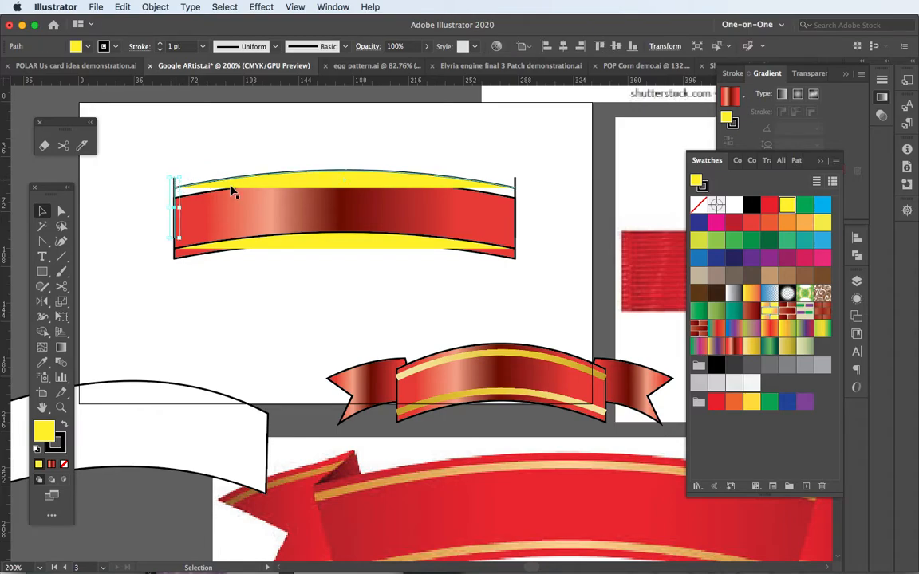
key("Delete")
left_click(516, 186)
key("Delete")
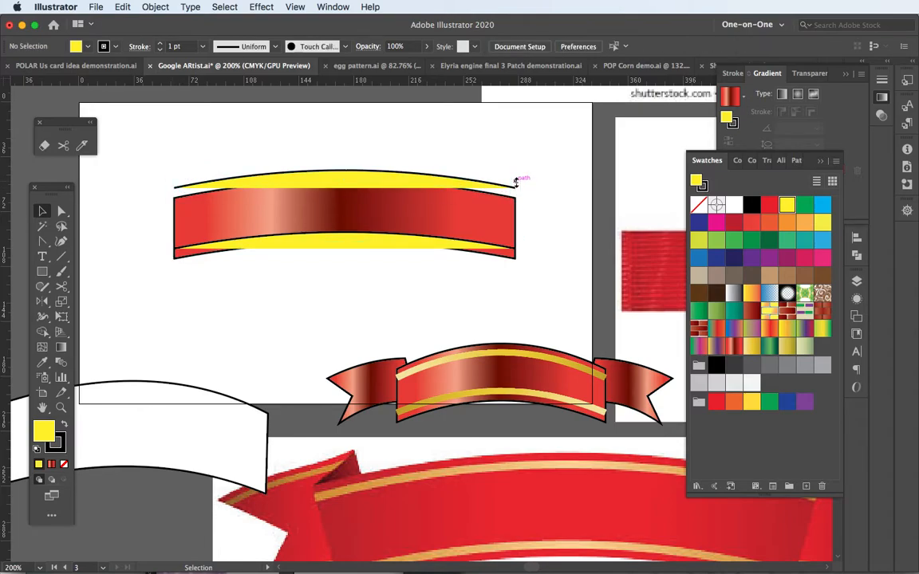
Nudge the upper yellow arc down until it sits just inside the red banner's top edge
left_click(286, 177)
key("Down")
key("Down")
key("Down")
key("Down")
key("Down")
key("Down")
key("Down")
key("Down")
key("Down")
key("Down")
key("Down")
key("Down")
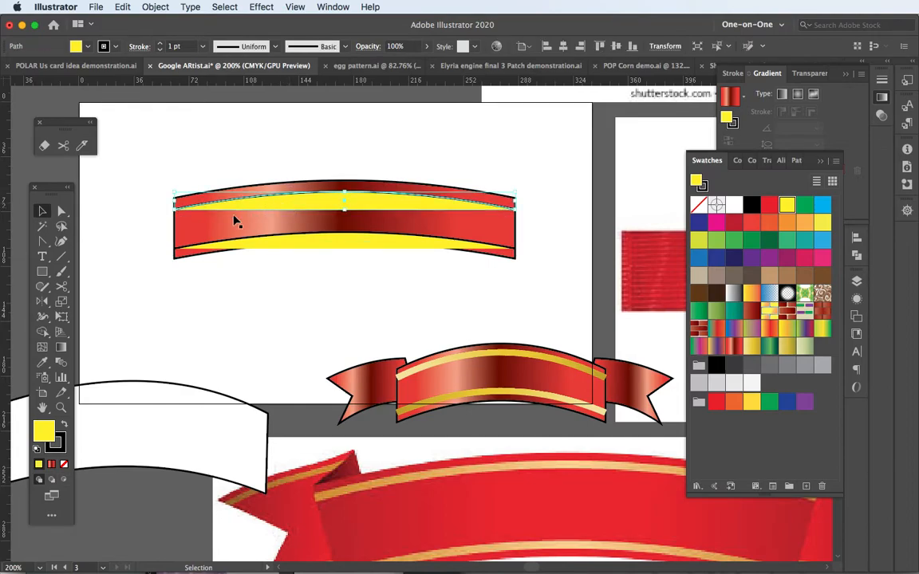
Swap the upper arc's fill and stroke, then remove its fill to leave only a yellow stroke
left_click(83, 386, "shift")
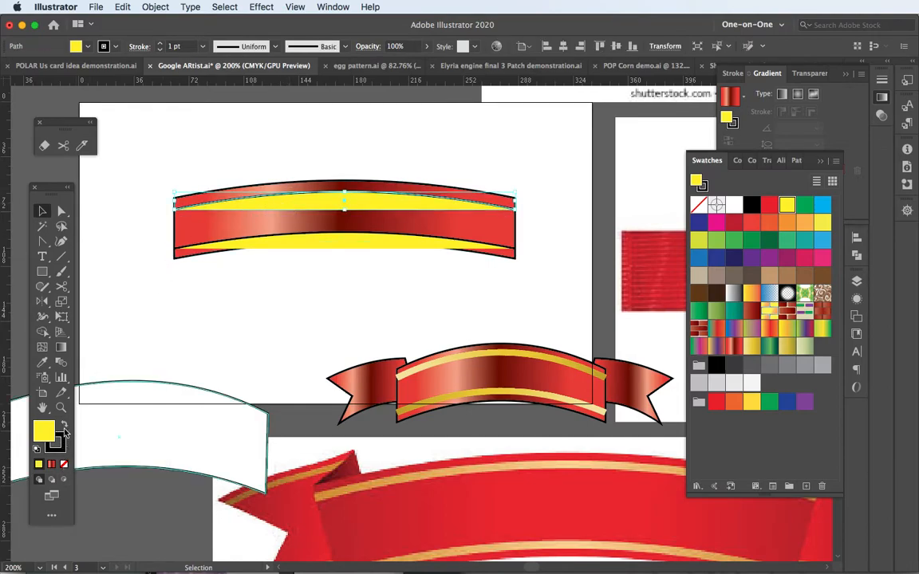
left_click(64, 428)
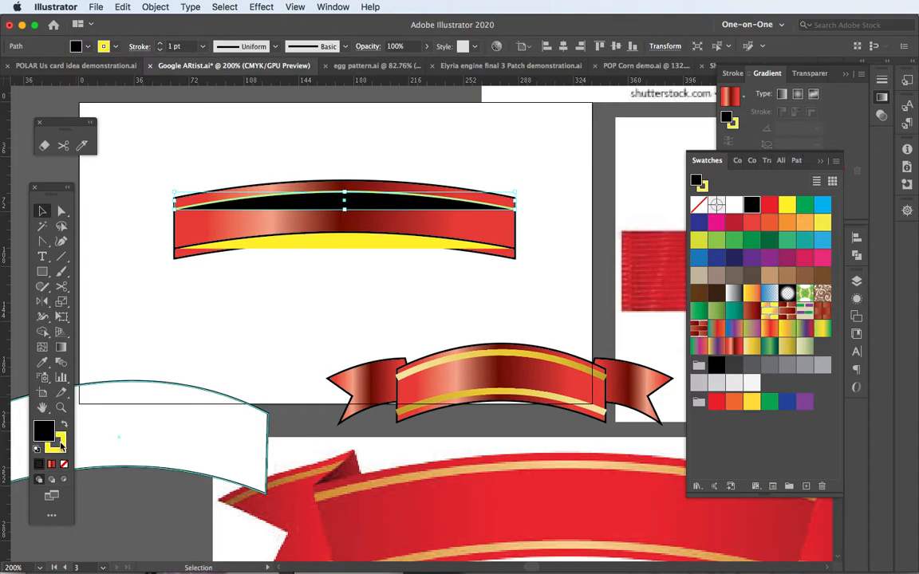
left_click(64, 464)
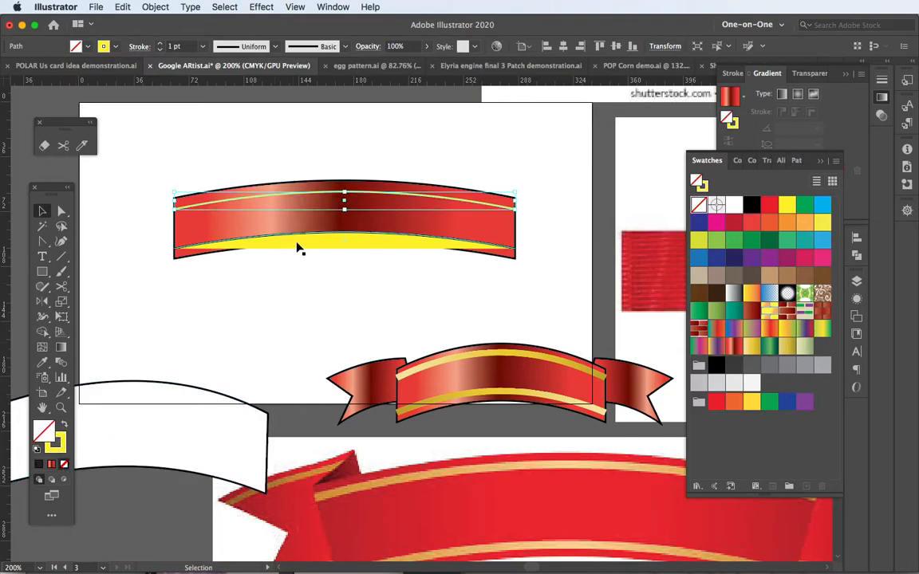
Swap the lower yellow arc's fill and stroke, and remove its fill to leave only a yellow stroke
left_click(298, 244)
left_click(65, 428)
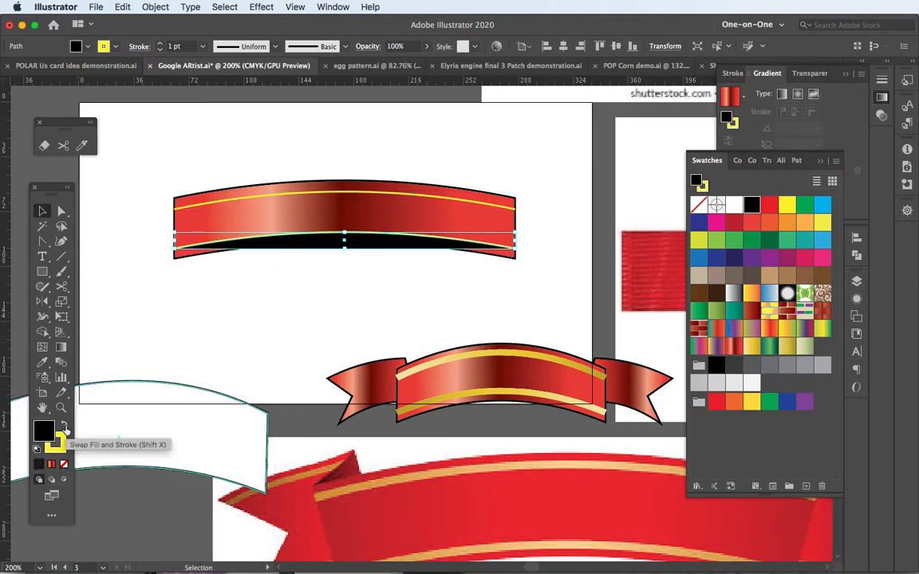
left_click(64, 464)
left_click(146, 230)
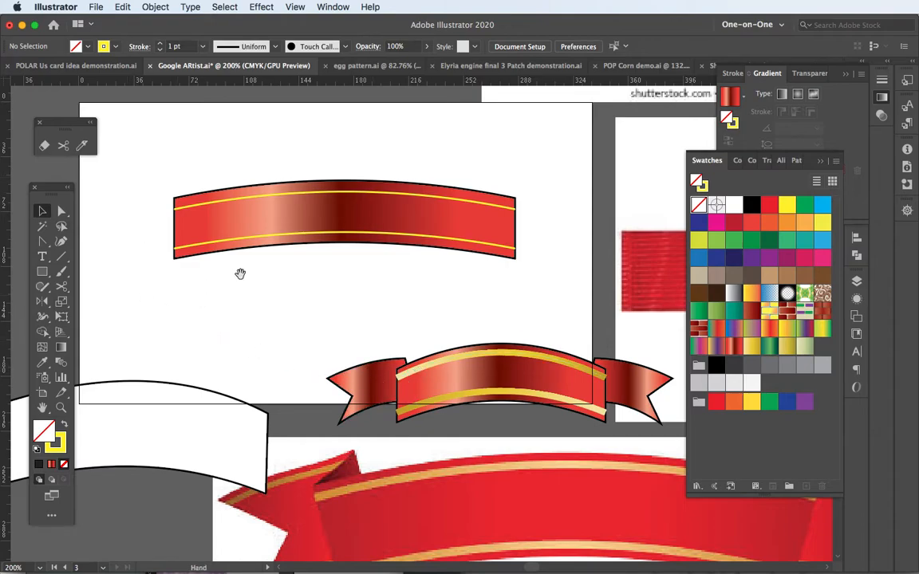
Draw a rectangle matching the banner's end height, attached to the outside of the banner's left end
scroll(232, 276, "left", 4)
scroll(232, 276, "down", 2)
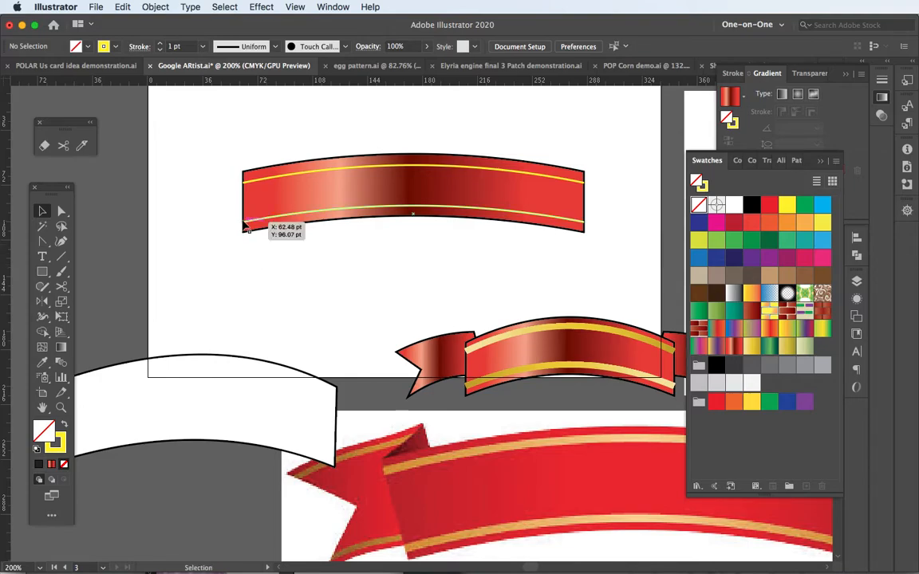
scroll(244, 225, "up", 2)
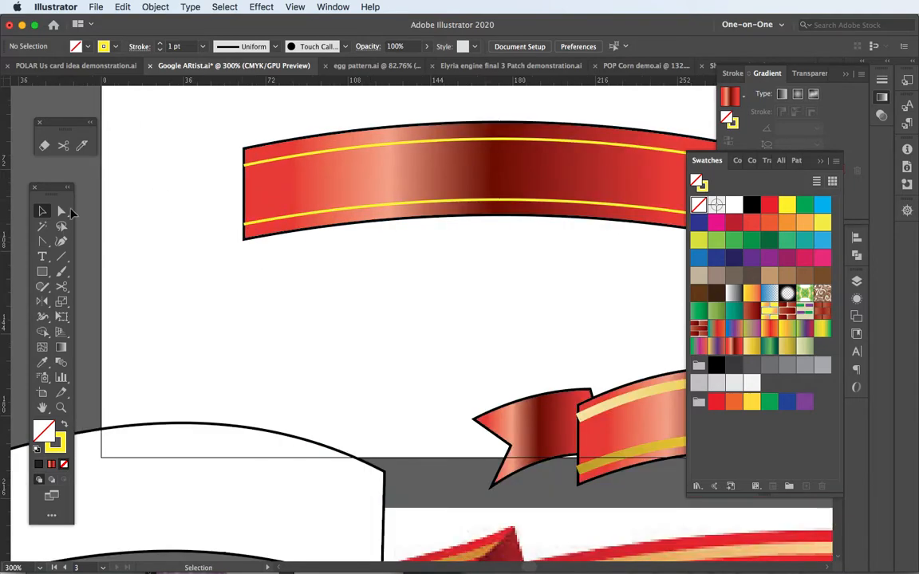
left_click(43, 271)
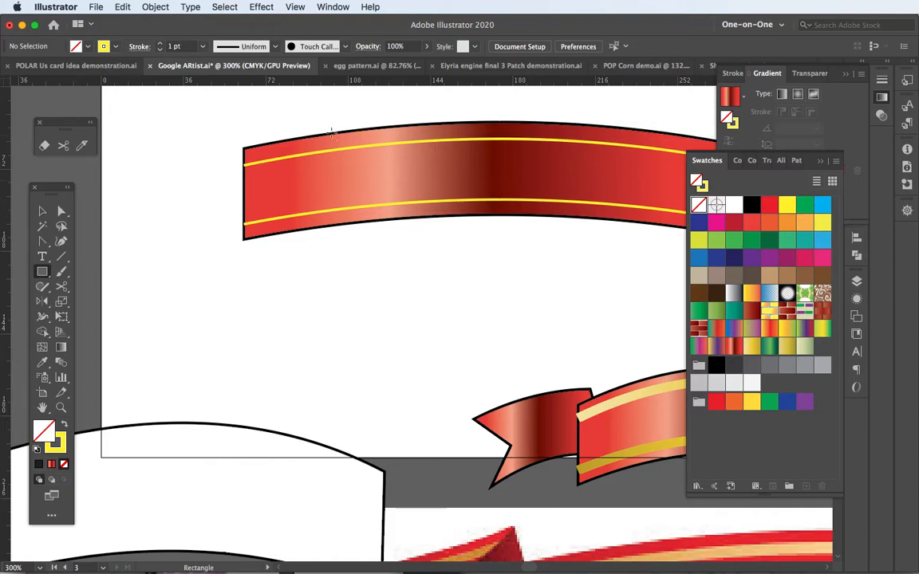
left_click_drag(243, 148, 141, 238)
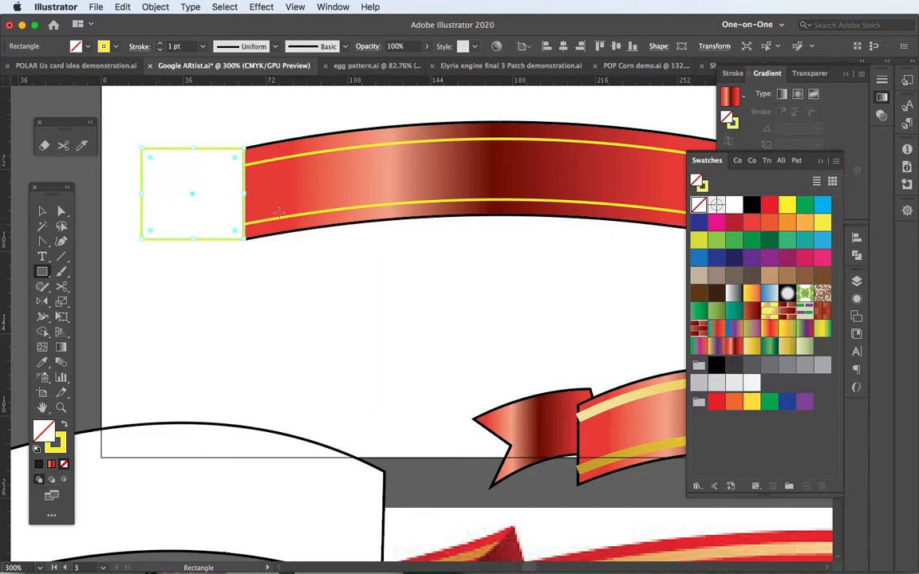
Copy the banner's gradient and black outline onto the rectangle, and tilt it about 10.5° so it overlaps the banner's left end
key("i")
left_click(319, 176)
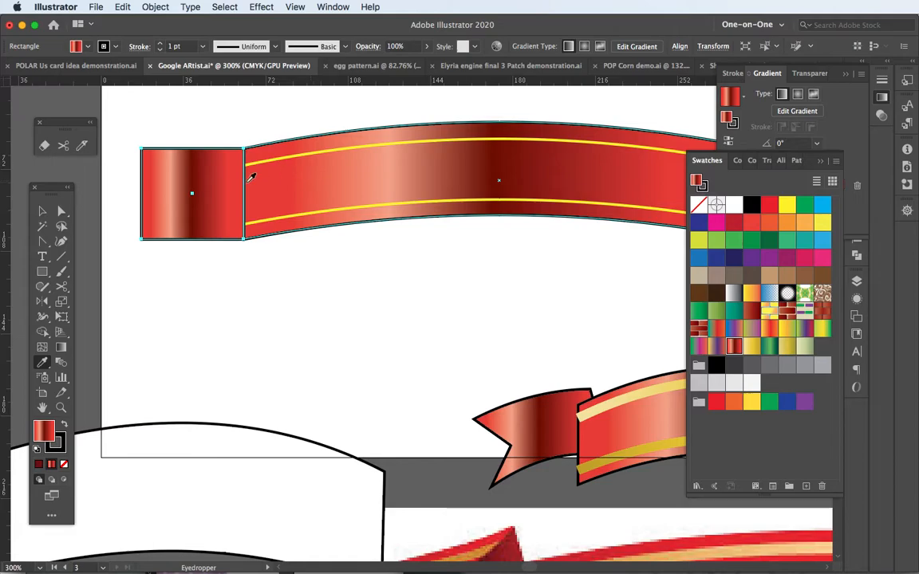
key("v")
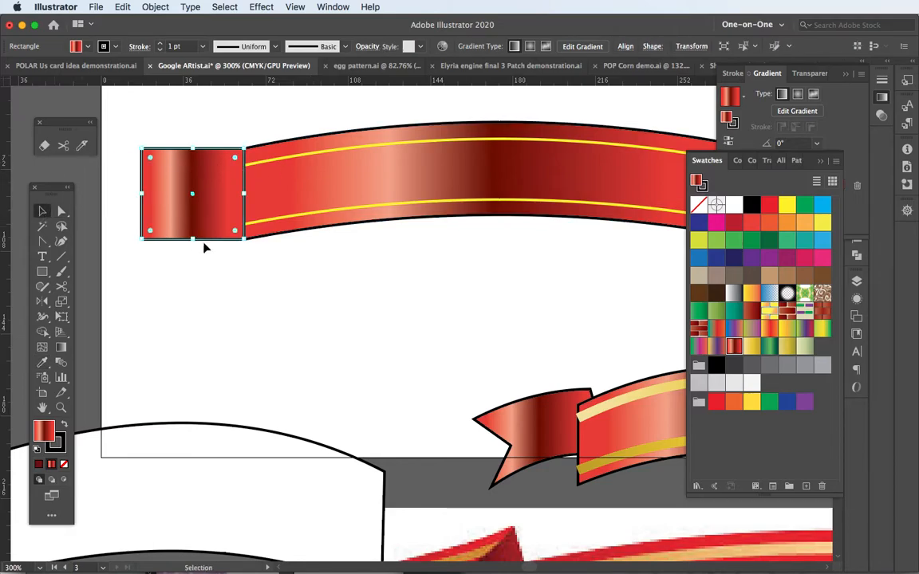
left_click_drag(246, 243, 237, 190)
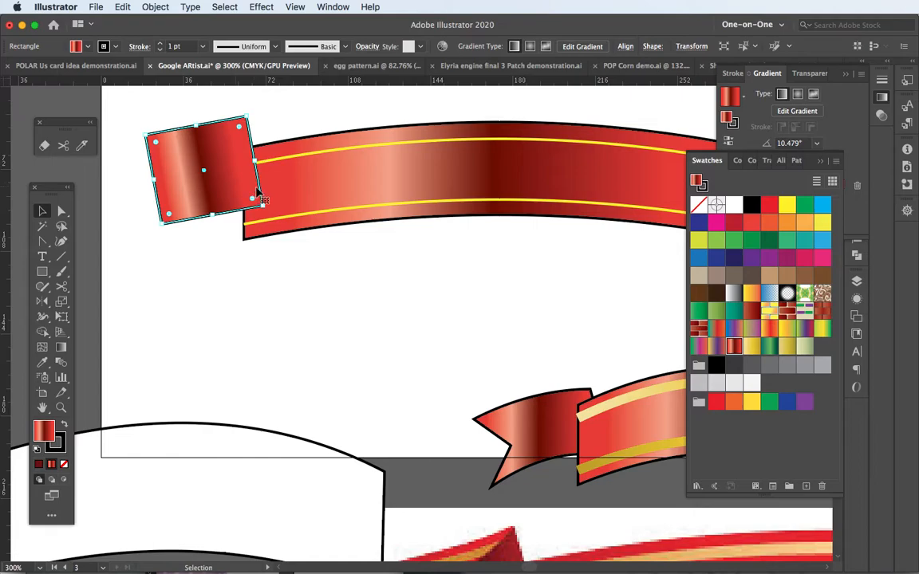
Add an anchor point midway along the rectangle's outer side and move it inward to form a swallowtail notch
left_click_drag(42, 241, 87, 257)
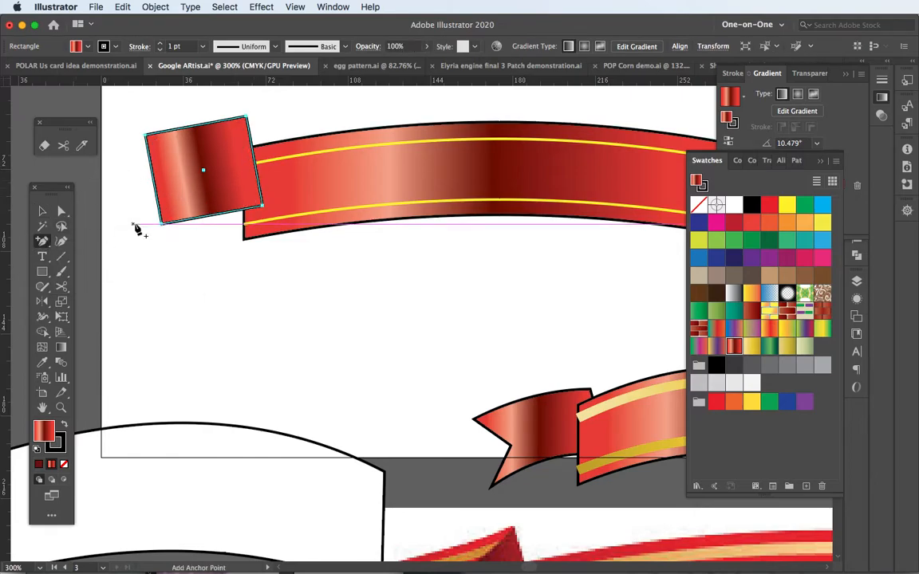
left_click(157, 185)
key("a")
left_click(150, 185)
left_click_drag(150, 184, 178, 172)
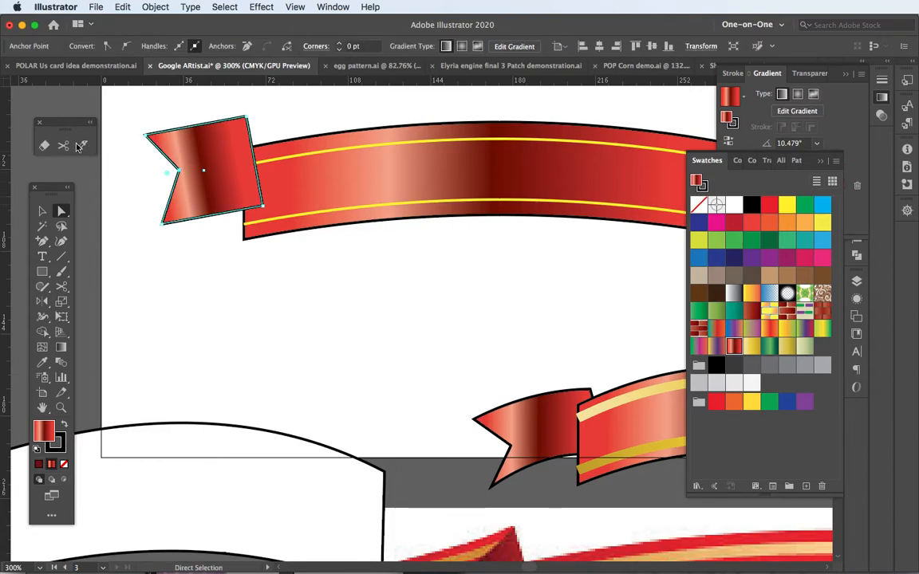
left_click(43, 212)
left_click(213, 254)
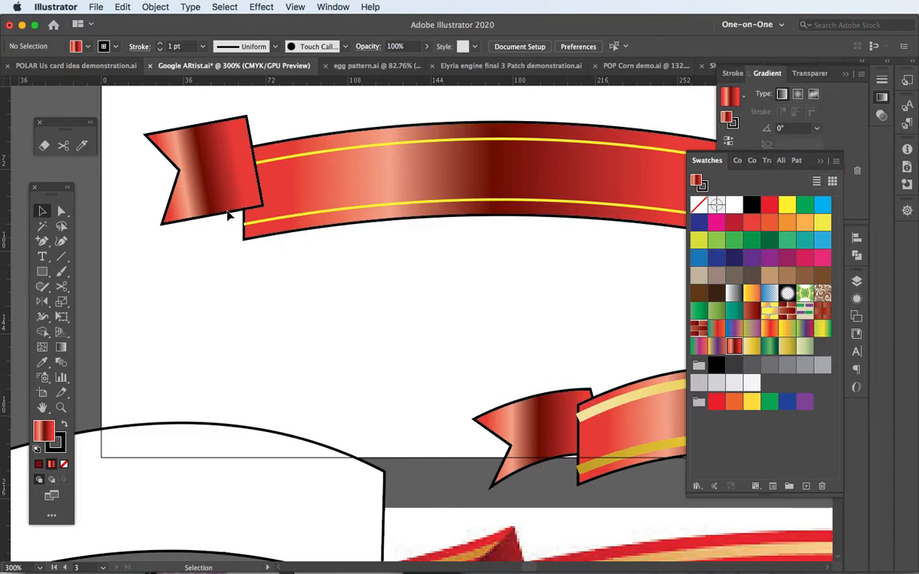
Bend the ribbon tail's upper and lower edges into slight upward curves
left_click_drag(43, 244, 88, 287)
left_click_drag(201, 125, 201, 121)
left_click_drag(220, 214, 220, 205)
left_click(41, 210)
left_click(213, 254)
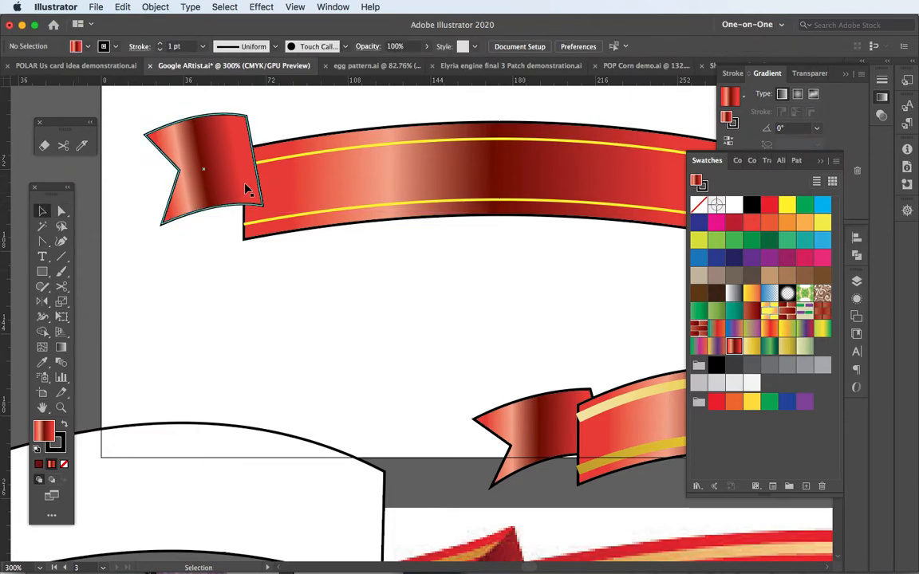
Place the ribbon tail behind the banner, widen it further under the banner's left end, and reduce its height slightly
left_click(222, 179)
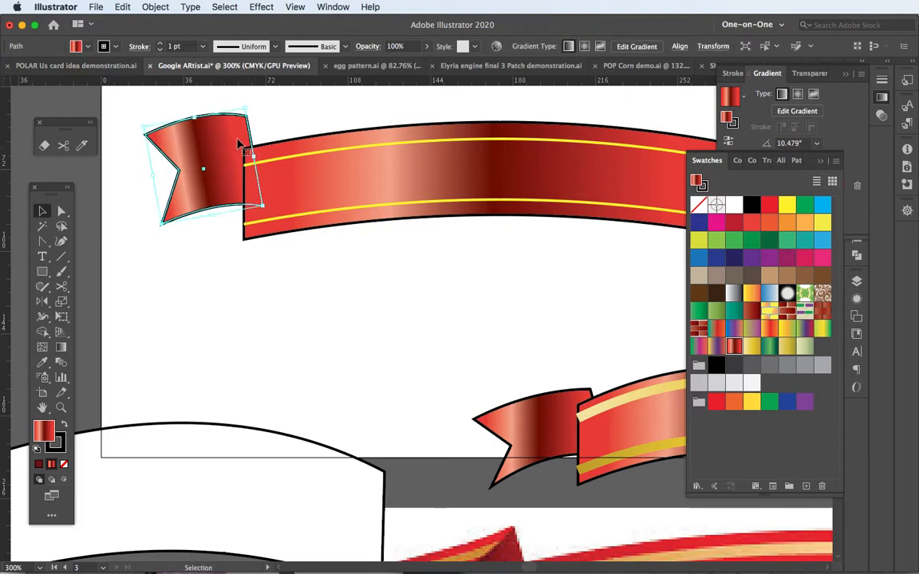
left_click_drag(255, 156, 288, 155)
left_click_drag(213, 112, 217, 152)
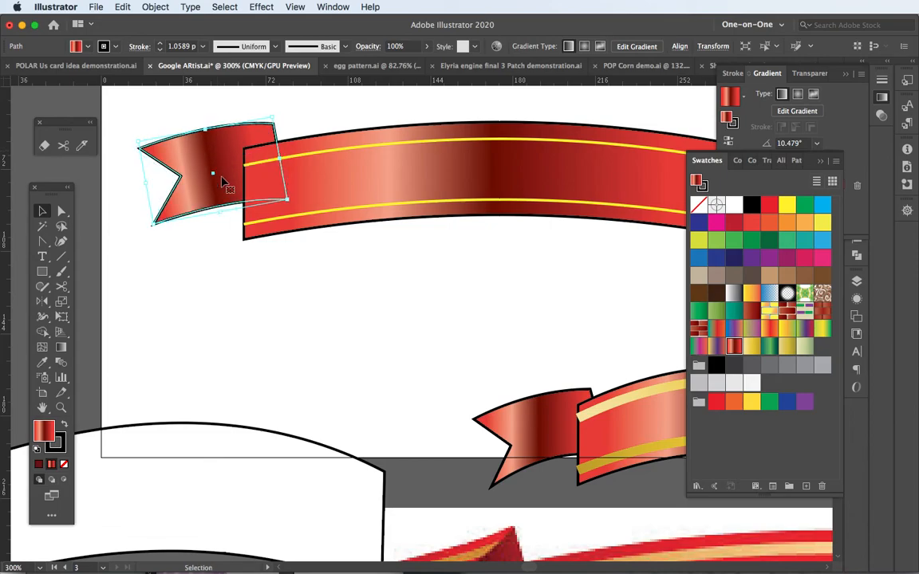
left_click(270, 270)
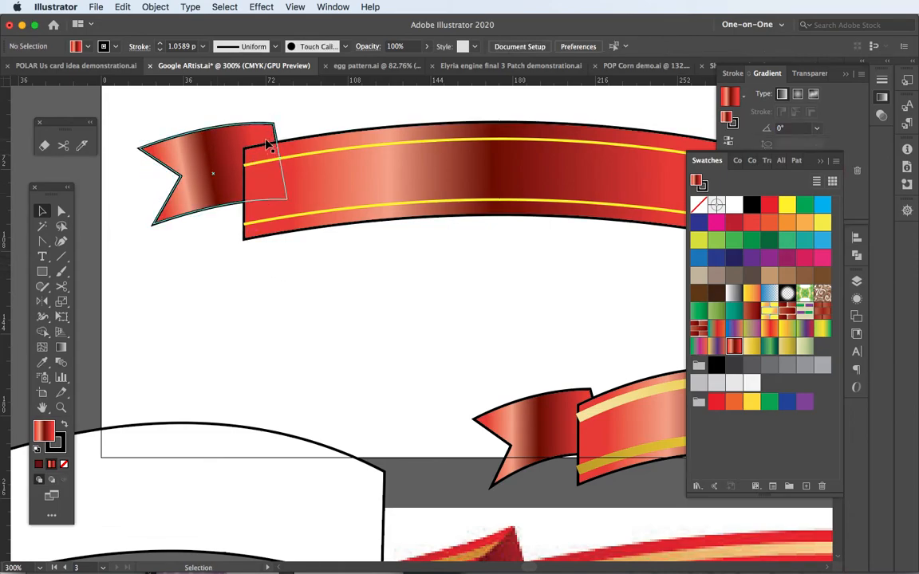
Draw a closed fold triangle from the tail's upper inner corner to the banner's upper-left corner and the tail's inner edge
key("p")
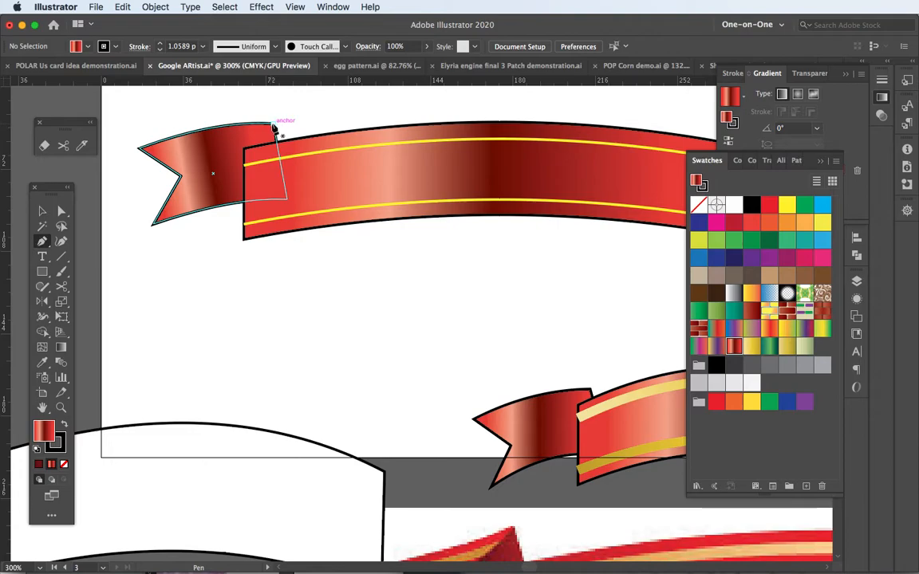
left_click(273, 125)
left_click(246, 150)
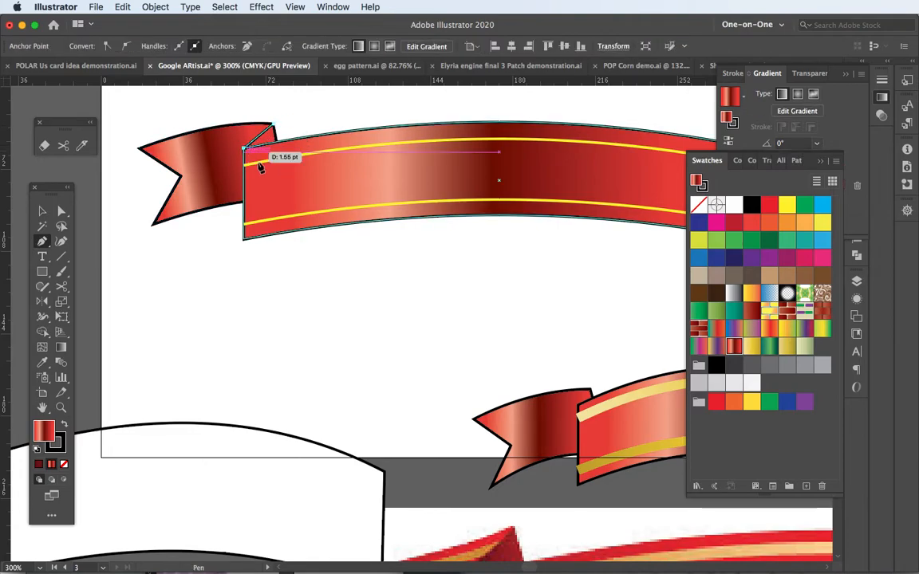
left_click(281, 173)
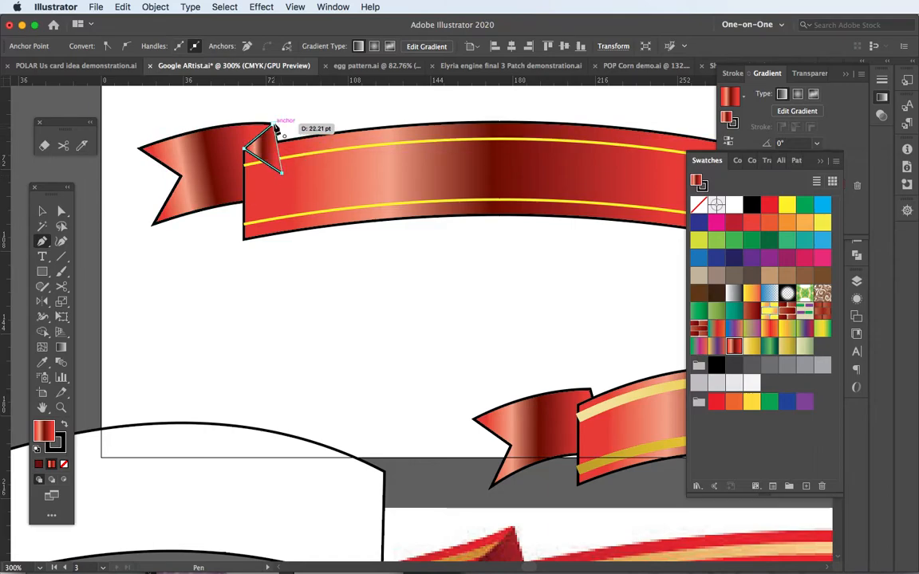
left_click(274, 125)
left_click(43, 212)
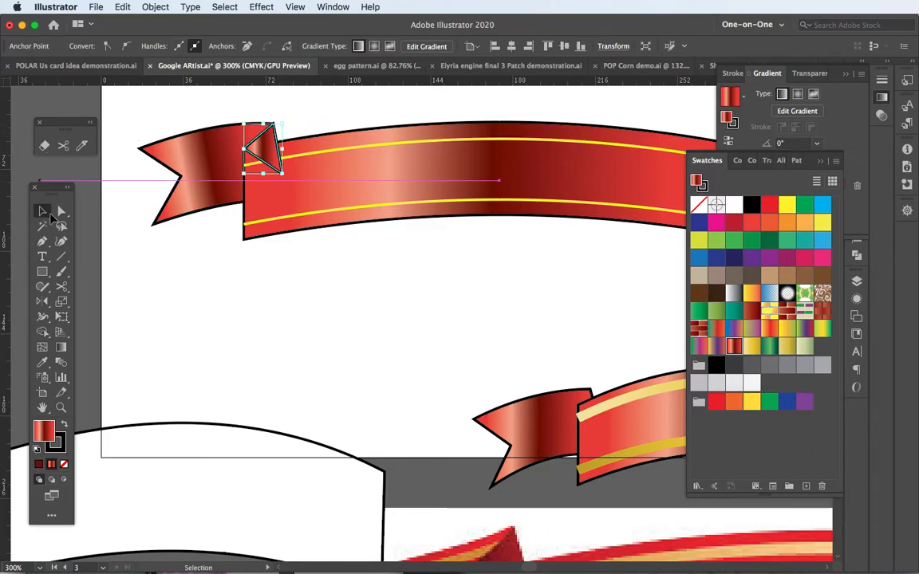
left_click(145, 263)
Redraw the fold triangle's gradient at an angle of about 12° so the dark tone falls near the fold
scroll(243, 152, "up", 1)
scroll(243, 152, "up", 1)
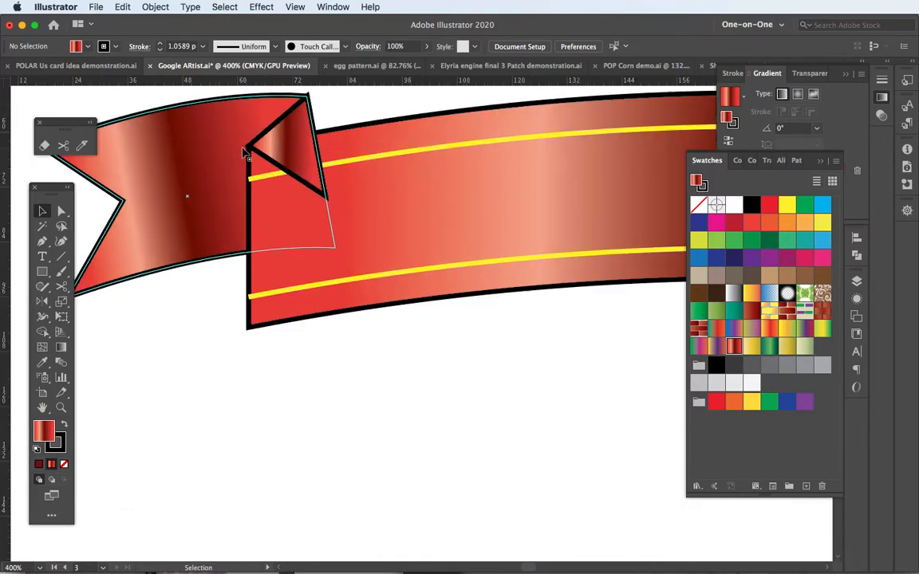
left_click_drag(249, 163, 314, 264)
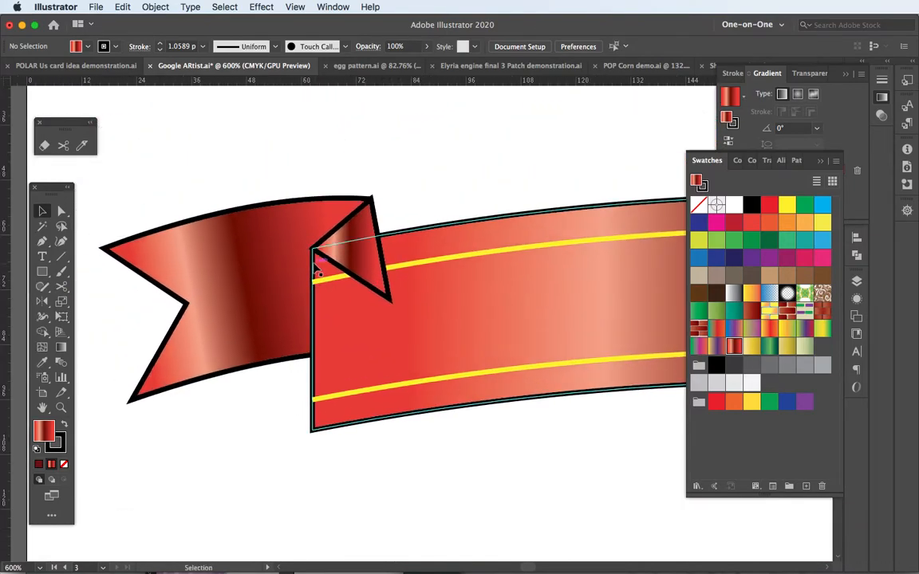
key("g")
left_click_drag(292, 240, 340, 229)
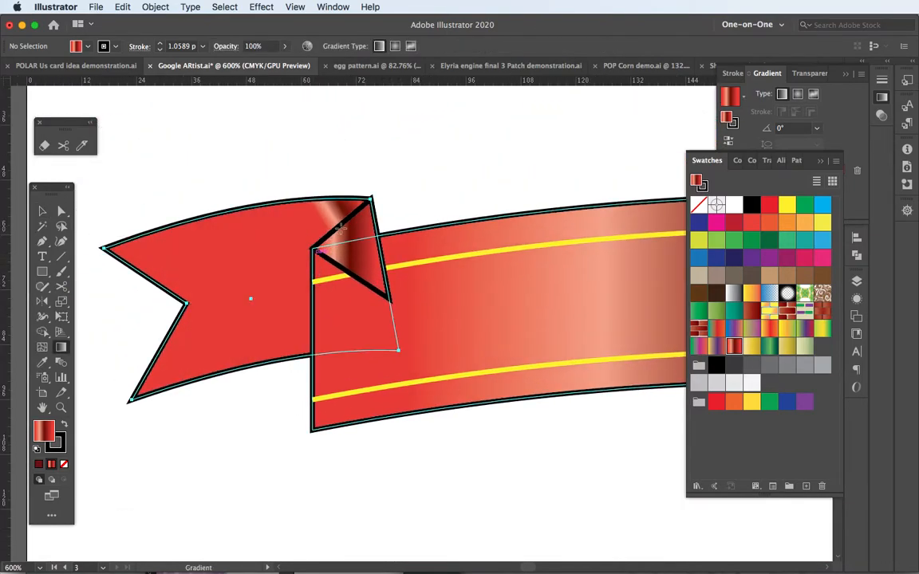
key("super+z")
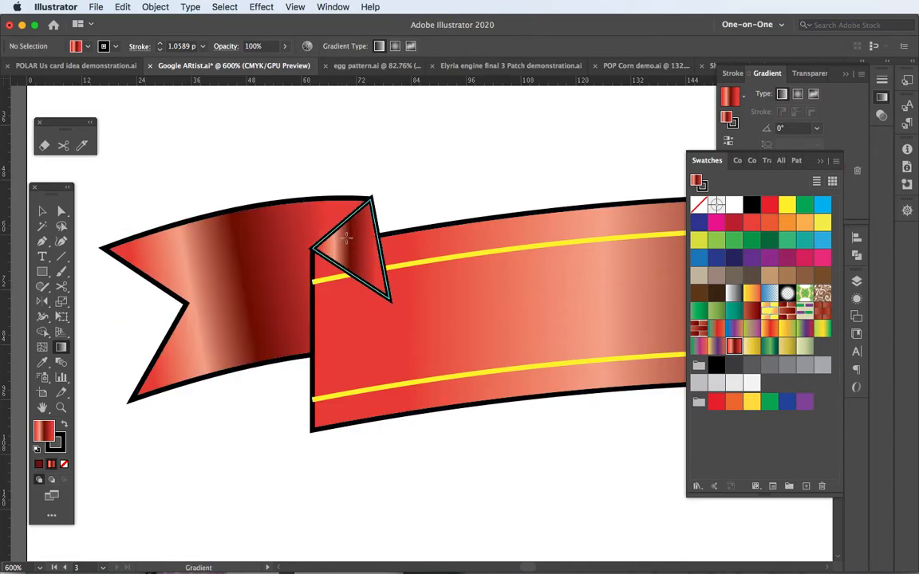
left_click(348, 237)
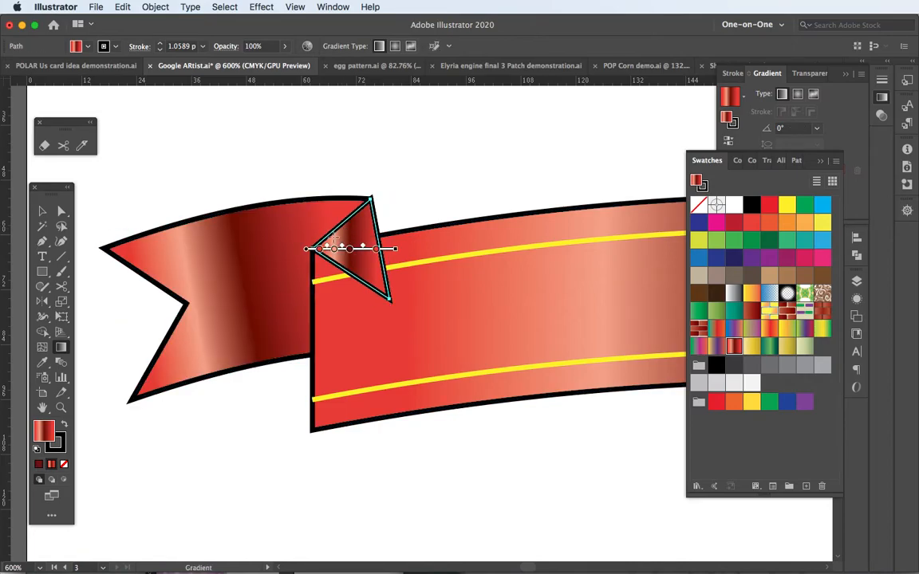
left_click_drag(248, 257, 425, 218)
left_click(41, 211)
left_click(213, 189)
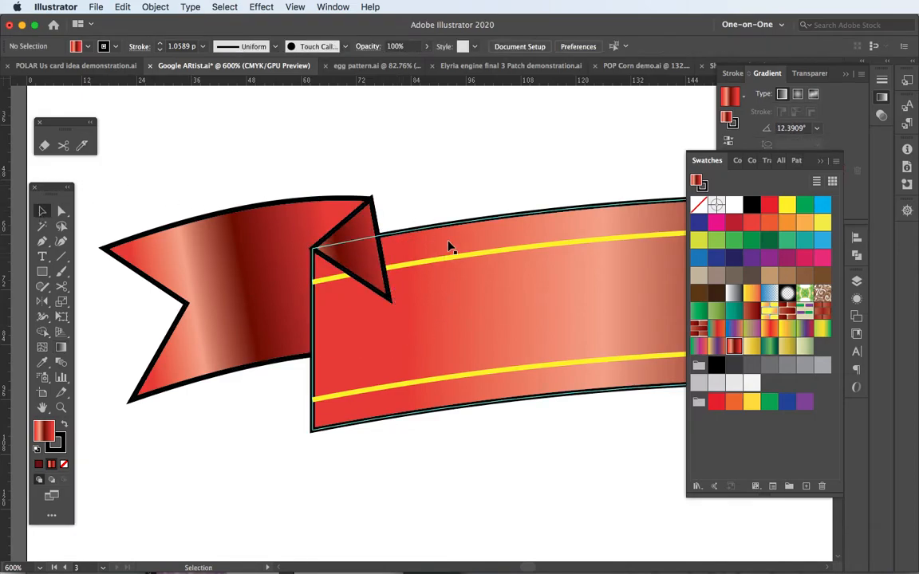
Select the main banner with both yellow lines and bring them in front of the fold triangle
left_click_drag(526, 415, 551, 467)
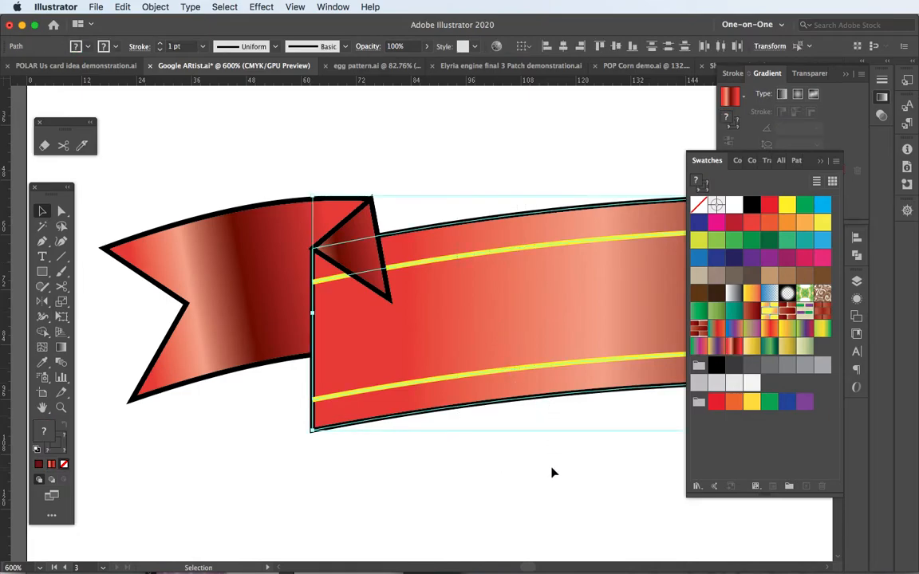
key("shift+super+bracketright")
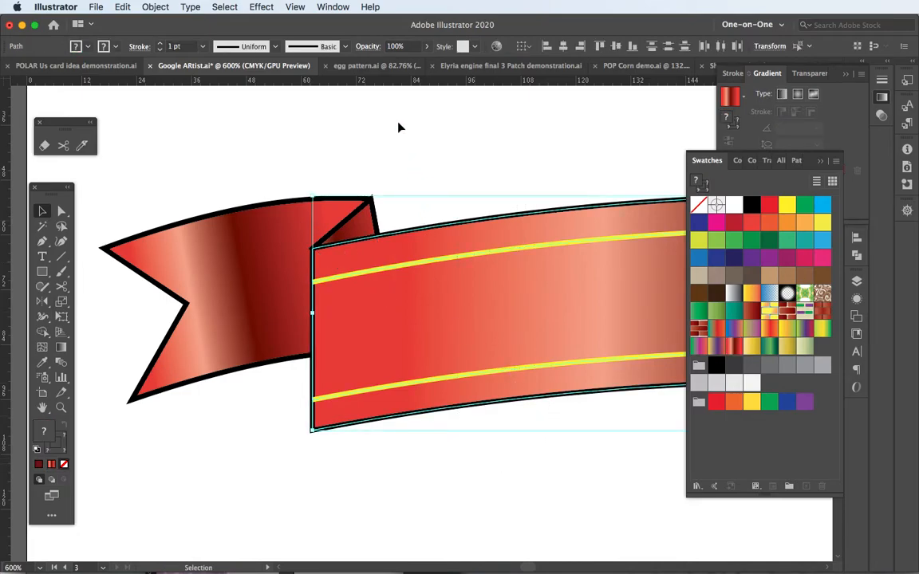
left_click(399, 127)
Duplicate the left ribbon tail slightly above the original
scroll(500, 347, "down", 3, "alt")
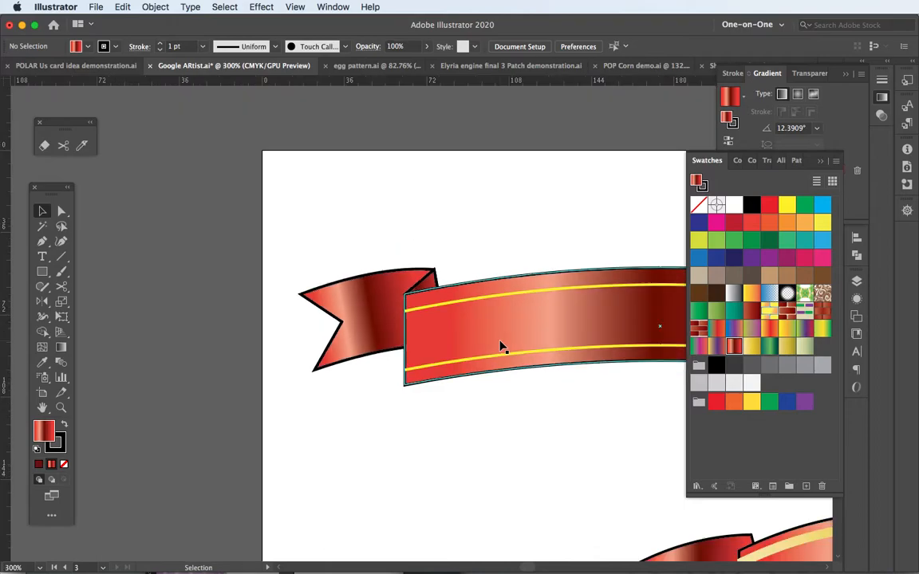
left_click_drag(558, 352, 390, 271)
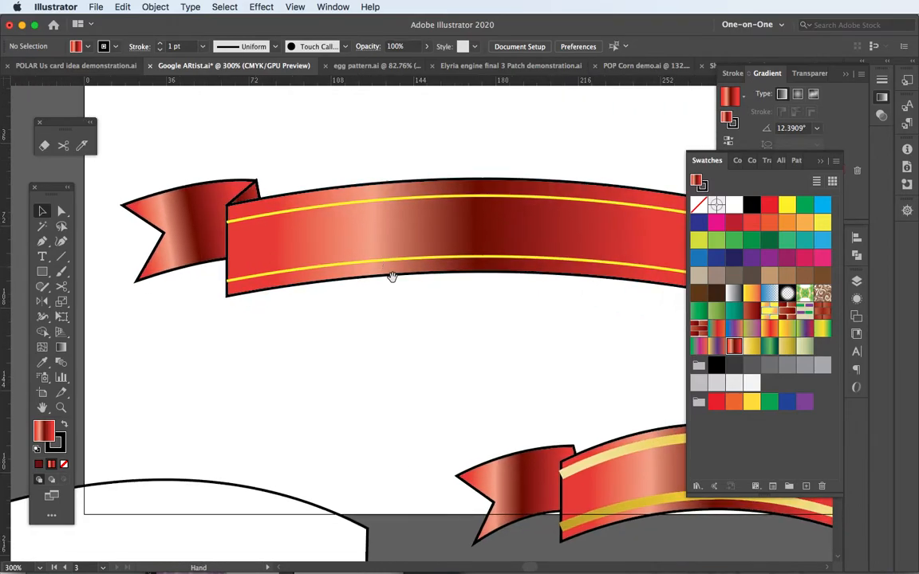
scroll(485, 313, "down", 3, "alt")
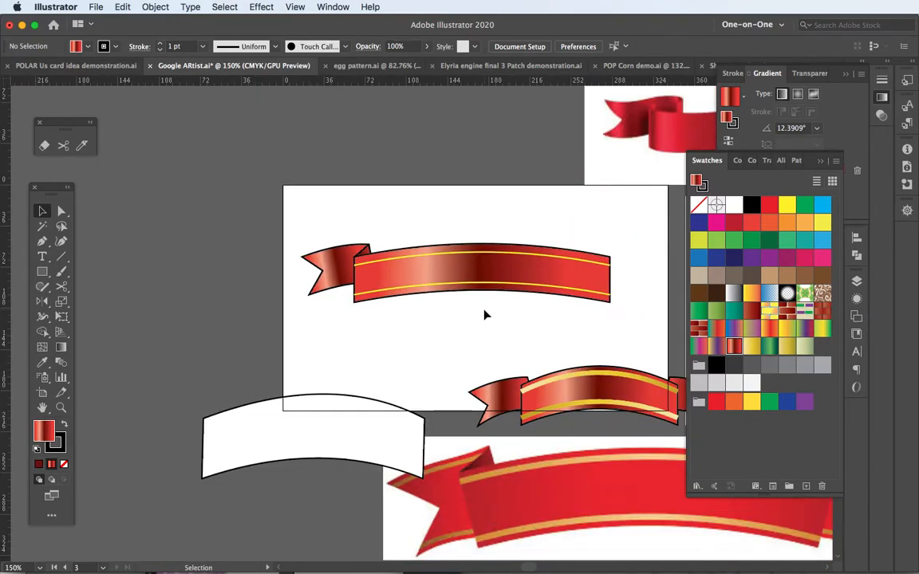
left_click_drag(531, 375, 441, 338)
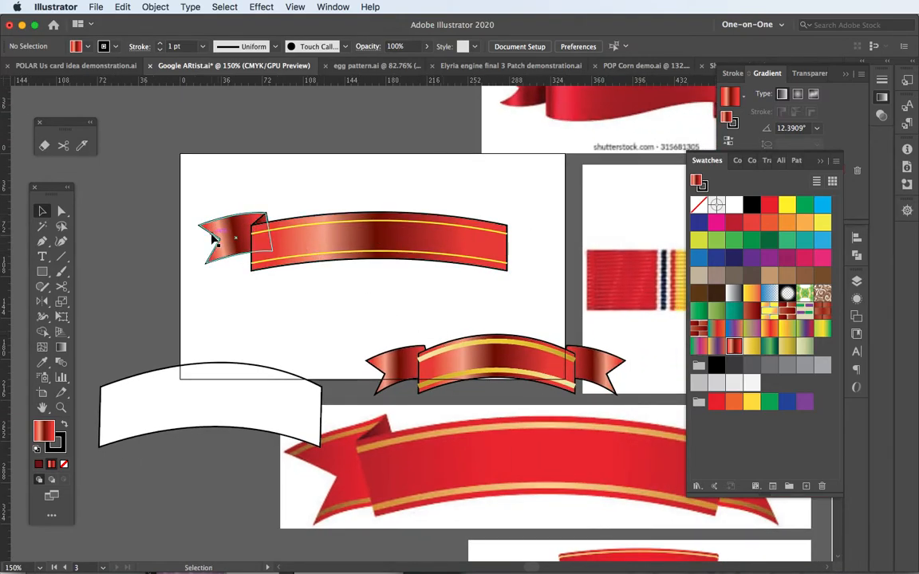
scroll(213, 234, "up", 4)
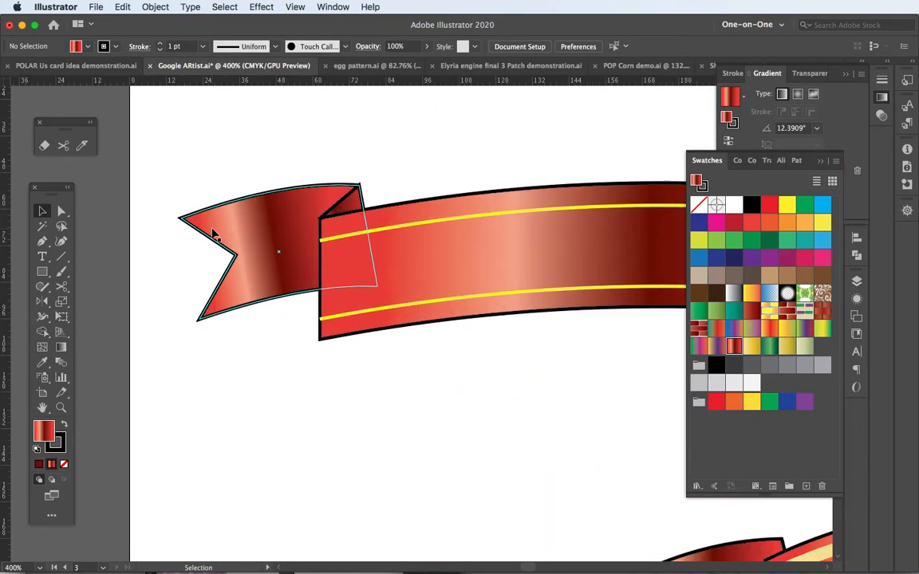
left_click_drag(250, 189, 244, 169)
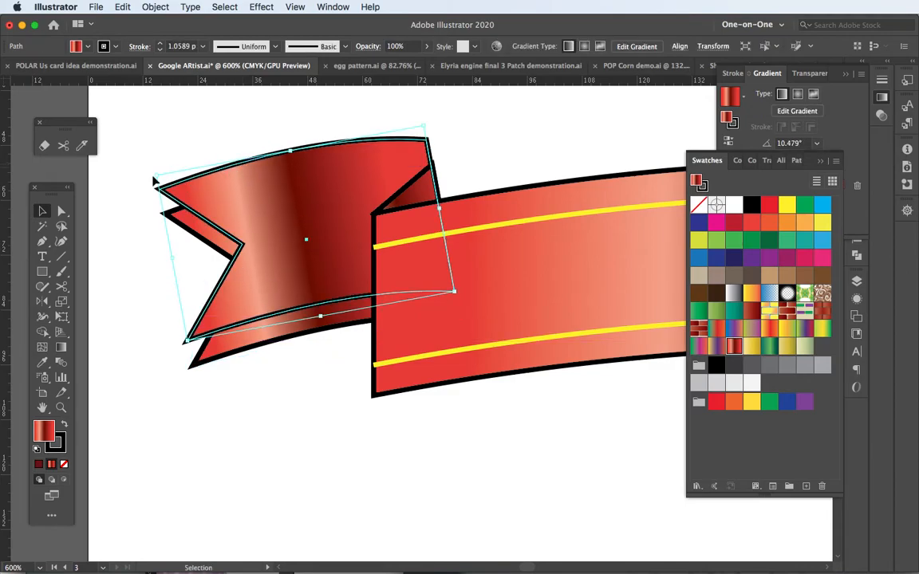
Cut the duplicated tail's outline with Scissors at its two swallowtail tips and its two inner corners
left_click(62, 289)
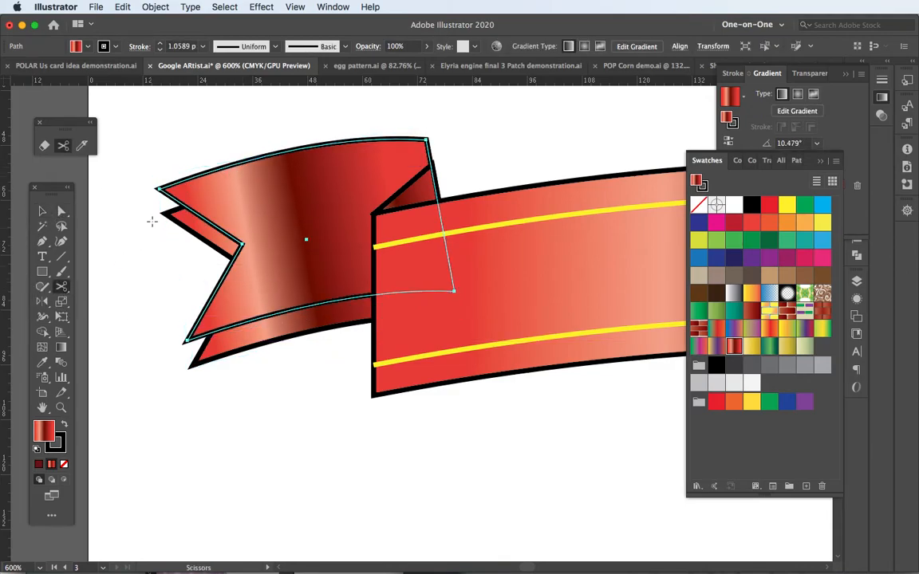
left_click(158, 189)
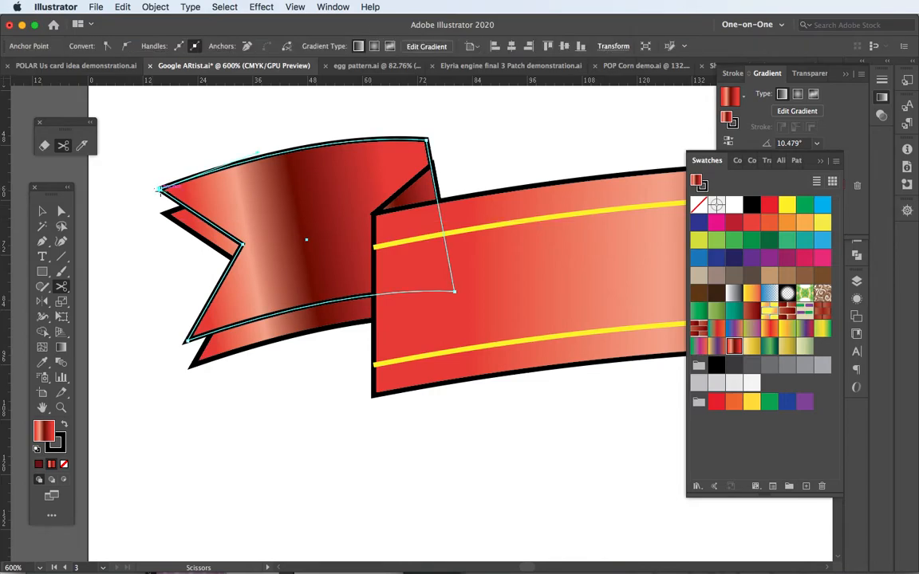
left_click(185, 343)
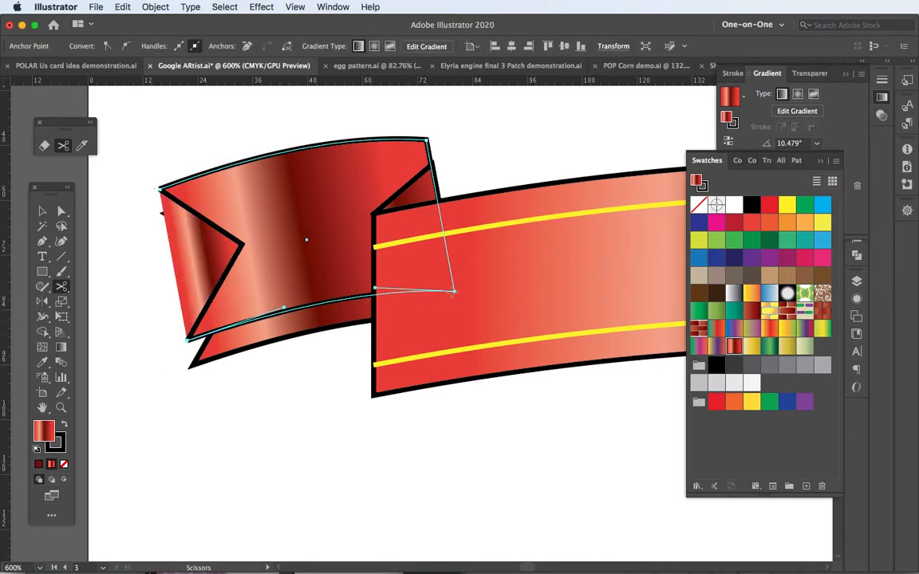
key("Delete")
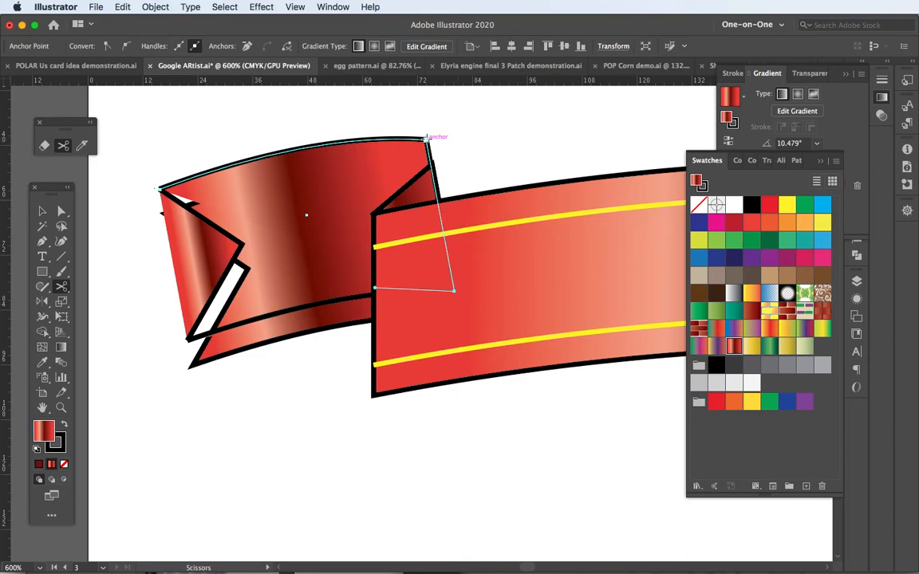
left_click(427, 138)
key("Delete")
Delete the duplicate's straight inner edge and swallowtail notch, keeping only its upper and lower curves
key("v")
left_click(507, 151)
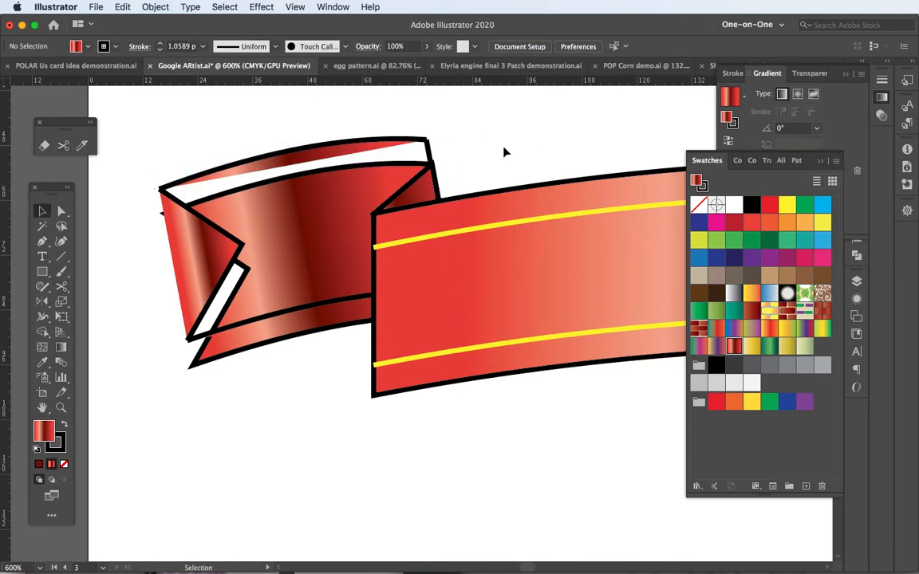
left_click(431, 151)
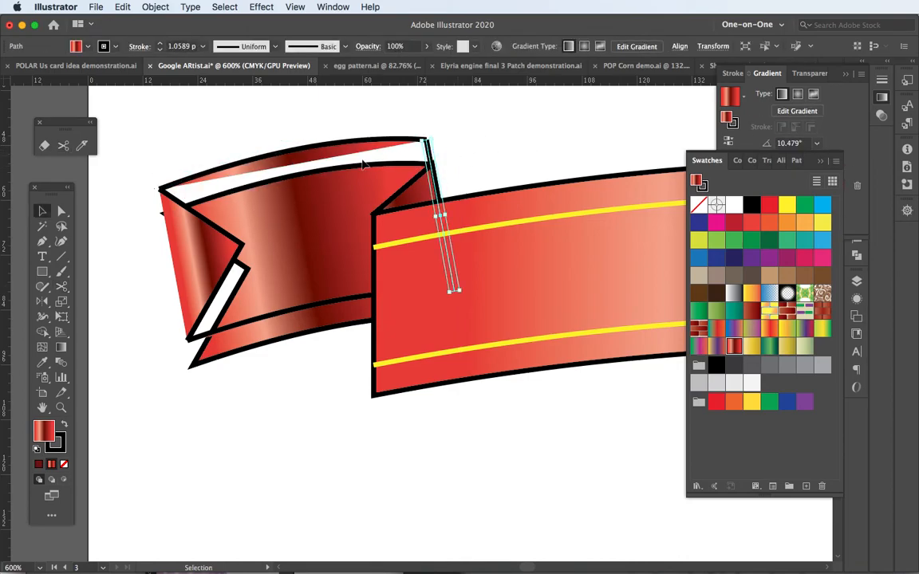
key("Delete")
left_click(214, 231)
key("Delete")
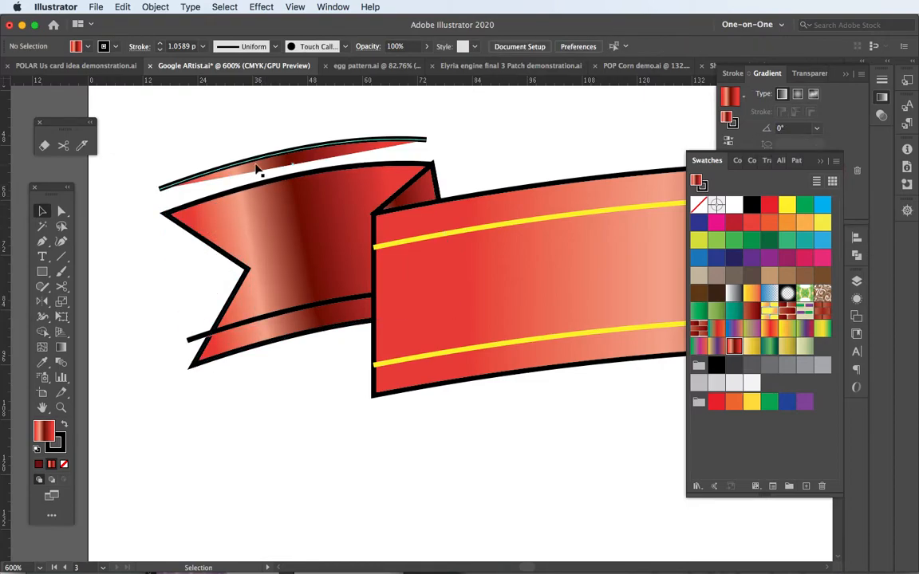
Give both remaining curves the banner line's 1 pt yellow stroke and no fill, and nudge them down slightly
left_click(257, 169)
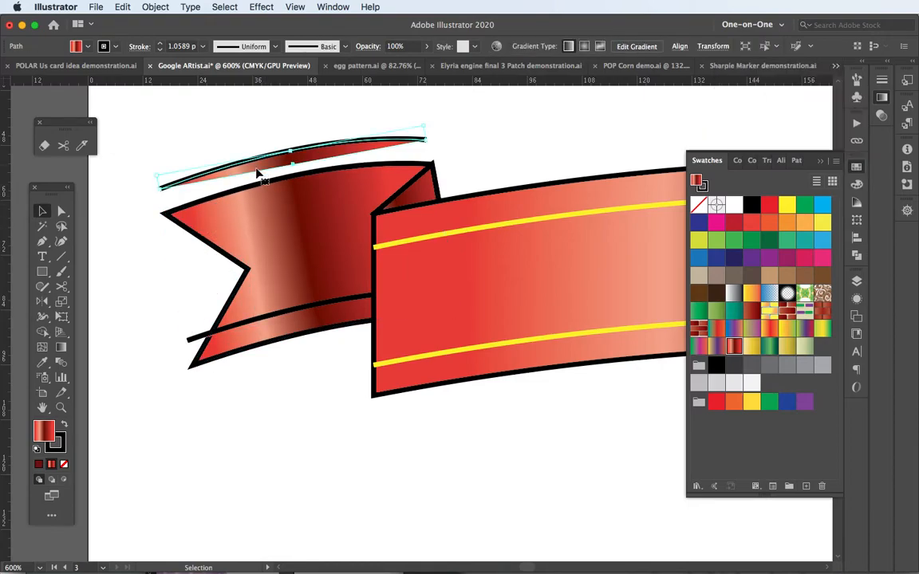
left_click(267, 323, "shift")
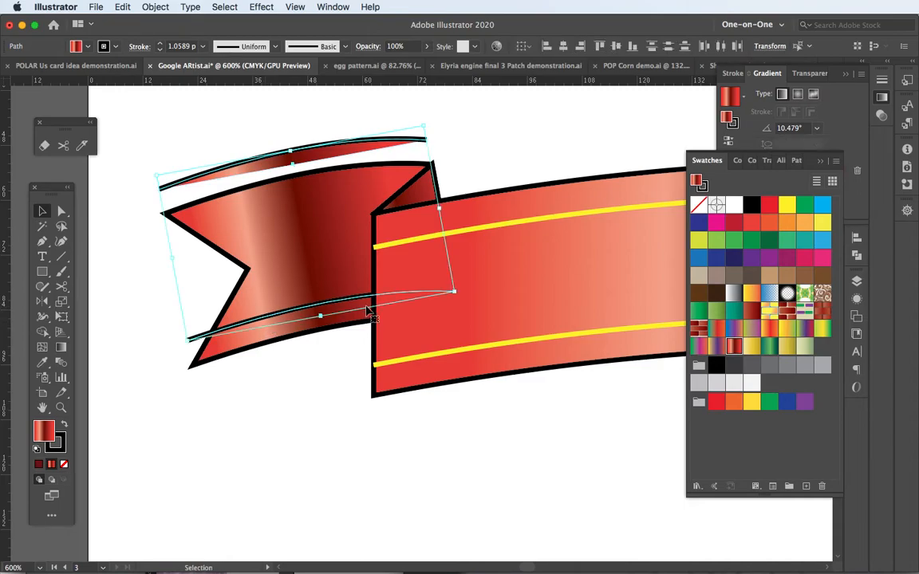
key("i")
left_click(498, 223)
key("Down")
key("Down")
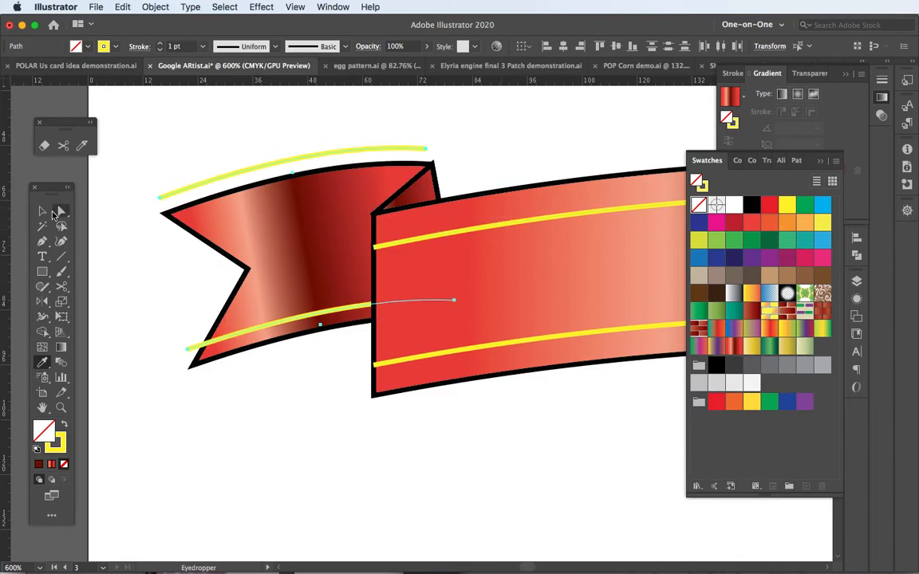
left_click(43, 212)
key("Down")
key("Down")
key("Down")
key("Down")
key("Up")
key("Up")
key("Up")
key("Up")
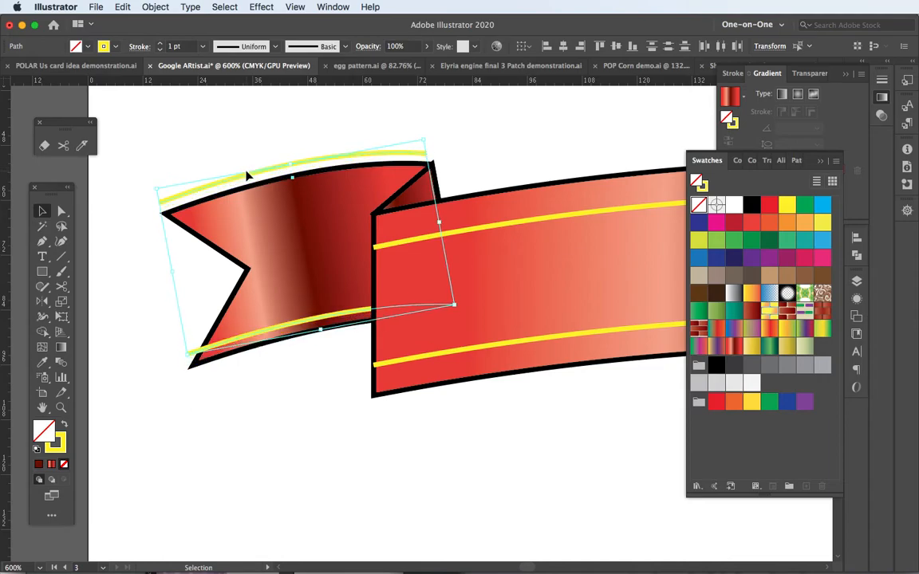
Move only the upper yellow curve down so it runs just inside the tail's upper edge
left_click(242, 163)
left_click(243, 175)
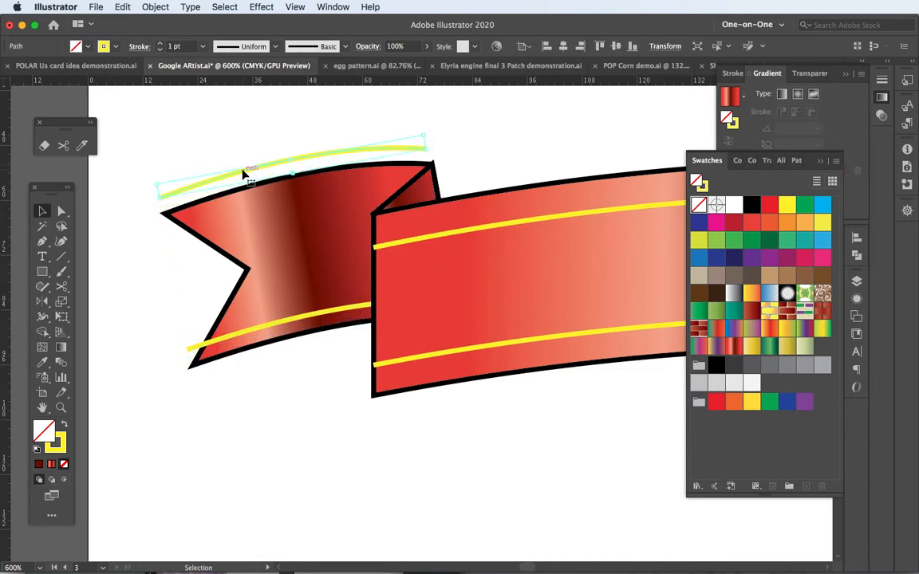
key("Down")
key("Down")
key("Down")
key("Down")
key("Down")
key("Down")
key("Down")
key("Down")
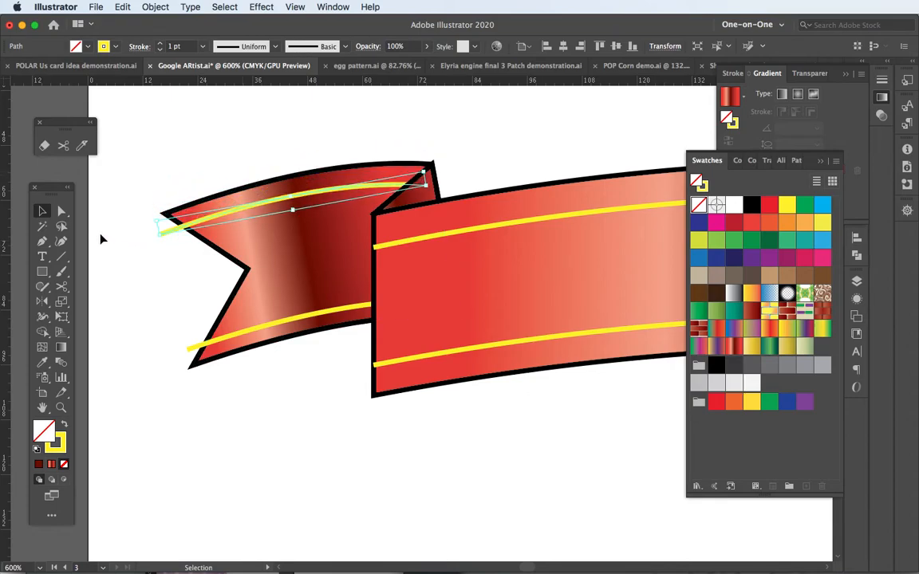
Cut both yellow curves with Scissors where they cross the swallowtail notch and delete the overhanging ends
key("c")
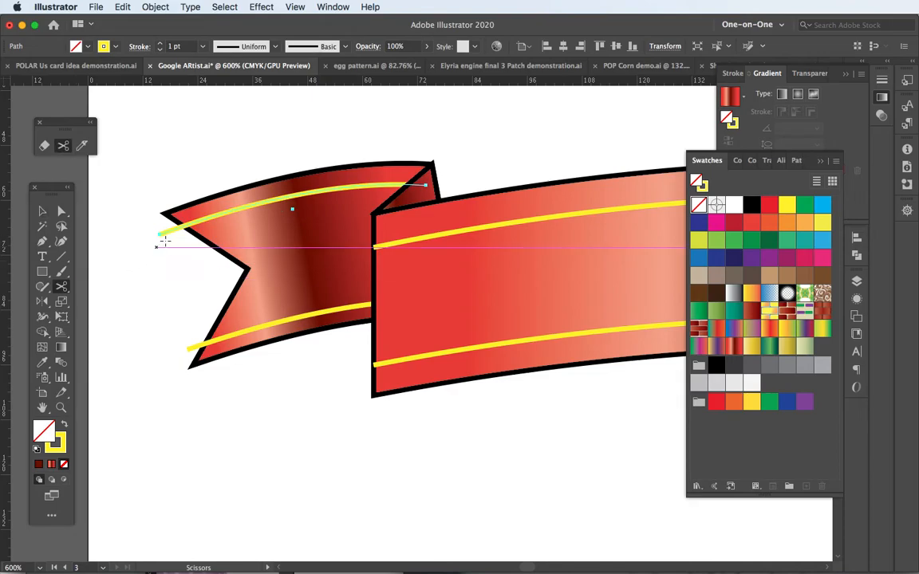
left_click(183, 227)
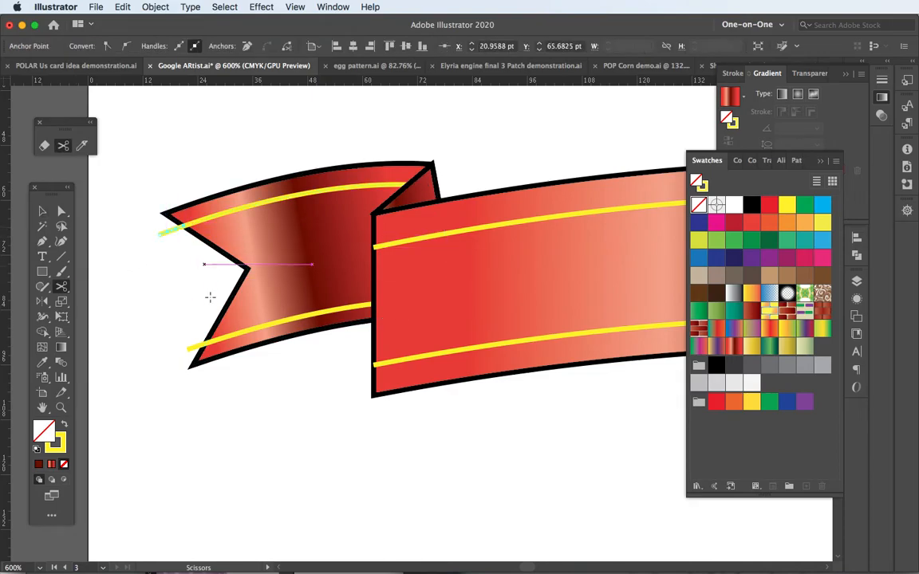
left_click(208, 343)
key("v")
left_click(173, 313)
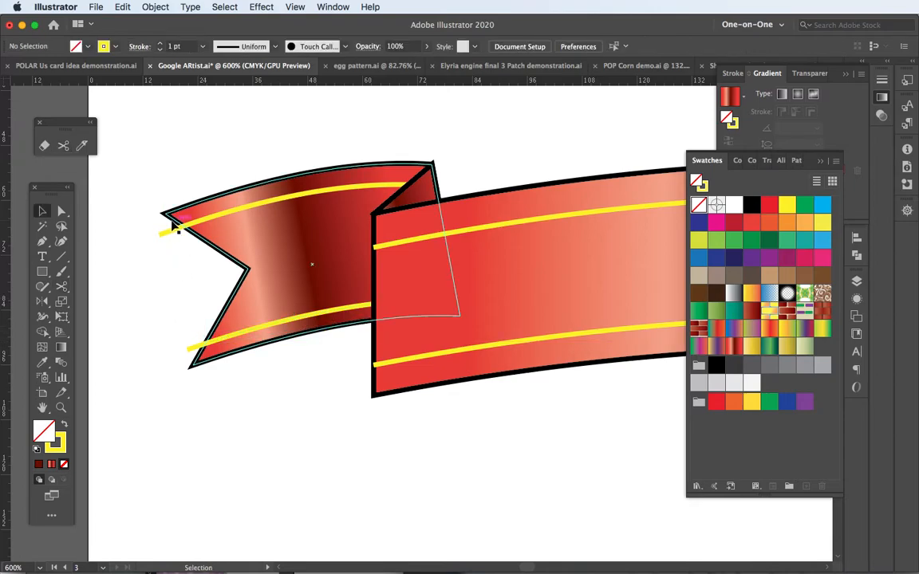
left_click(168, 231)
key("Delete")
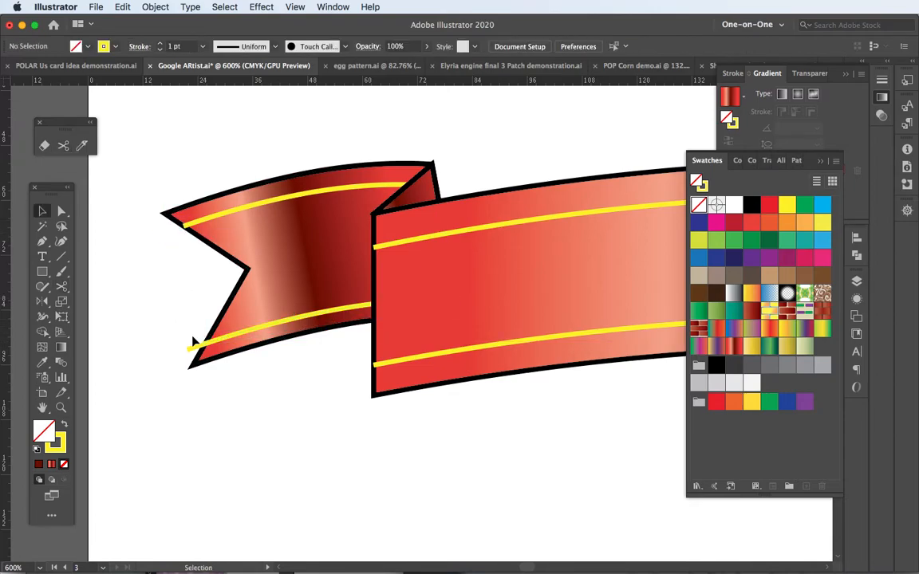
left_click(196, 347)
key("Delete")
Group the left tail with its two yellow lines and the fold triangle
scroll(493, 304, "down", 1)
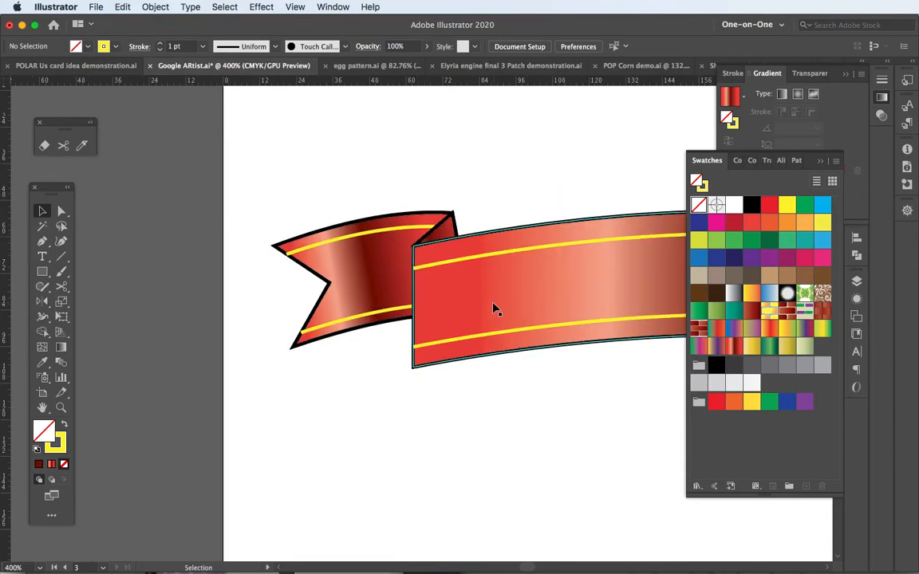
scroll(493, 308, "down", 2)
left_click_drag(576, 319, 347, 291)
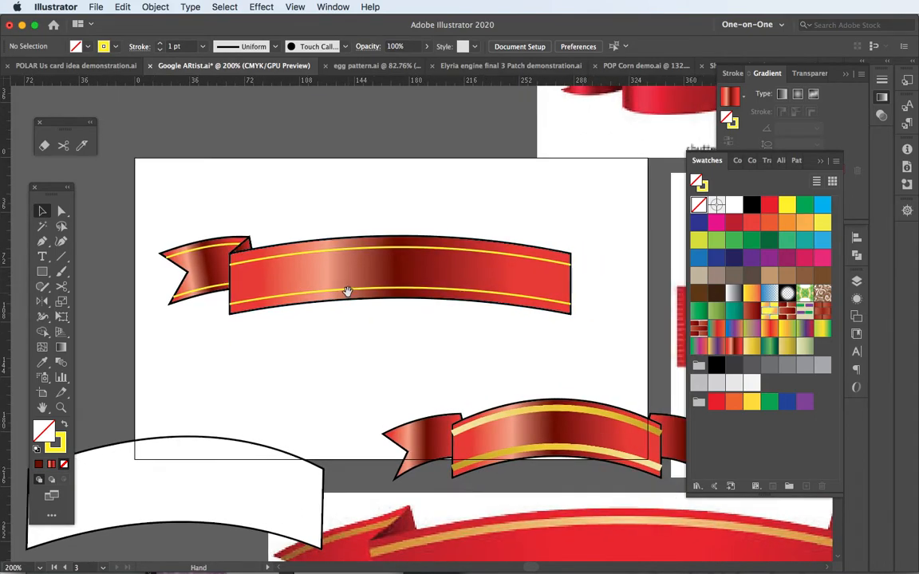
left_click_drag(154, 221, 209, 318)
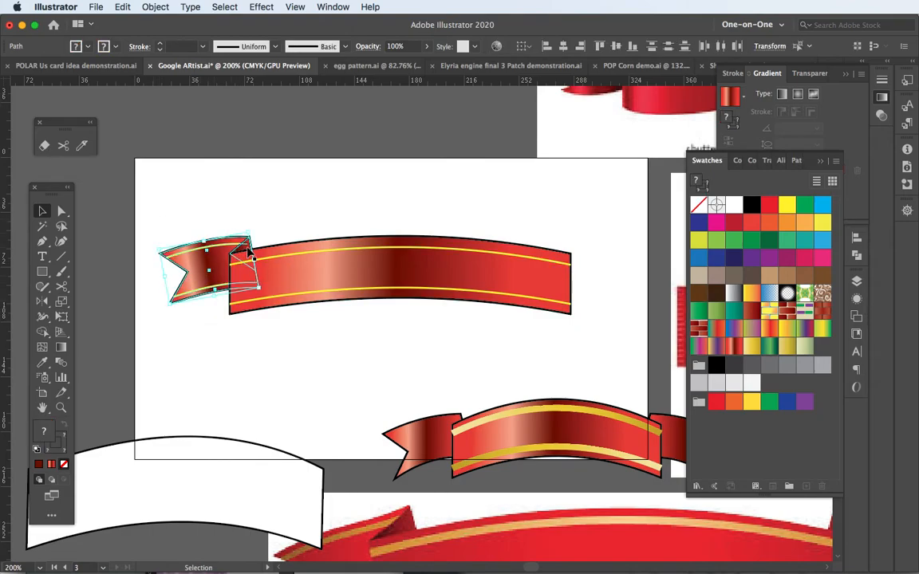
left_click(250, 252, "shift")
key("super+g")
left_click_drag(216, 258, 199, 226)
key("super+z")
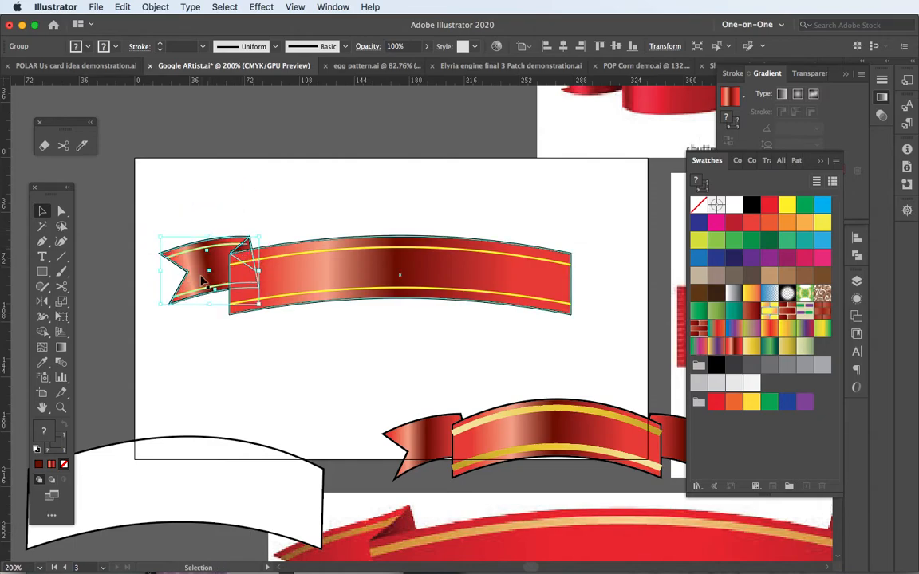
Reflect a copy of the tail group across a vertical axis through the banner's centre to form the opposite tail
left_click(40, 304)
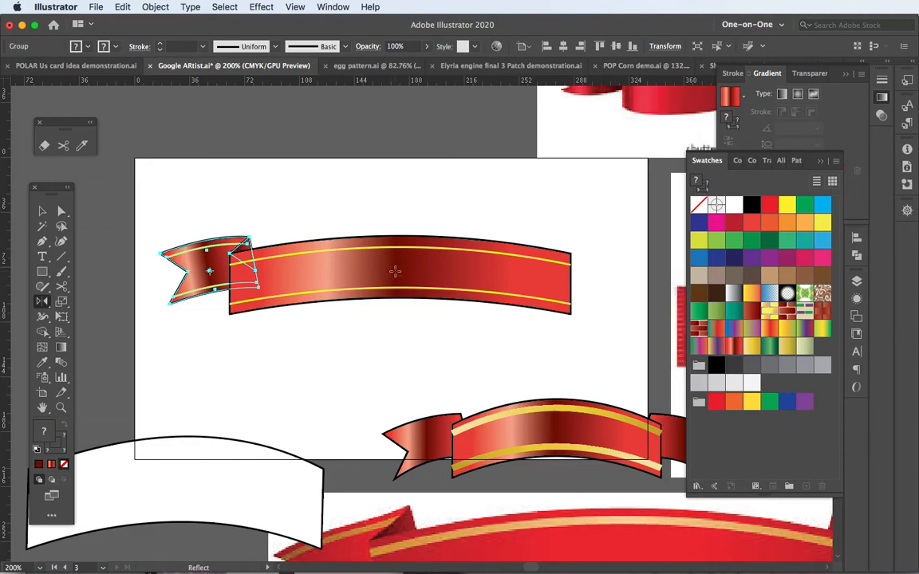
left_click(394, 272, "alt")
left_click_drag(563, 208, 700, 211)
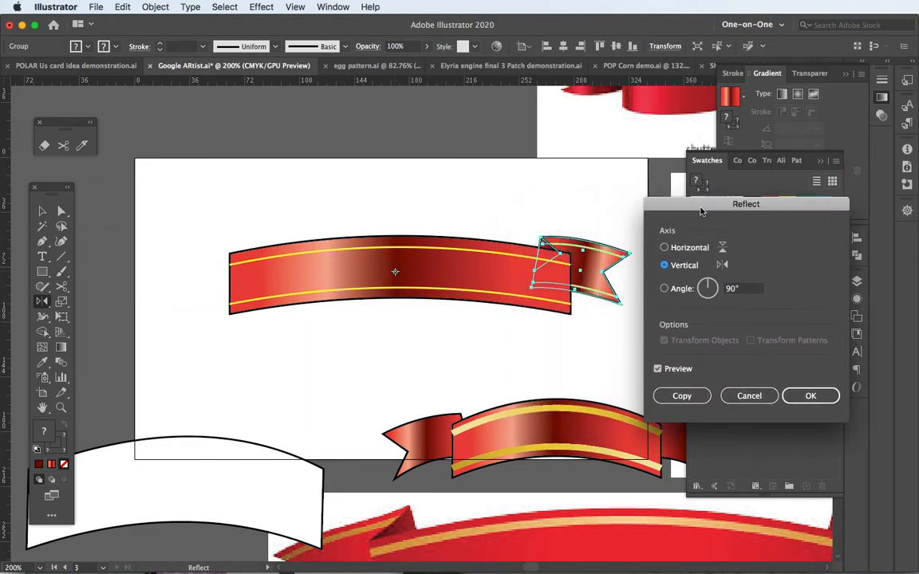
left_click(700, 398)
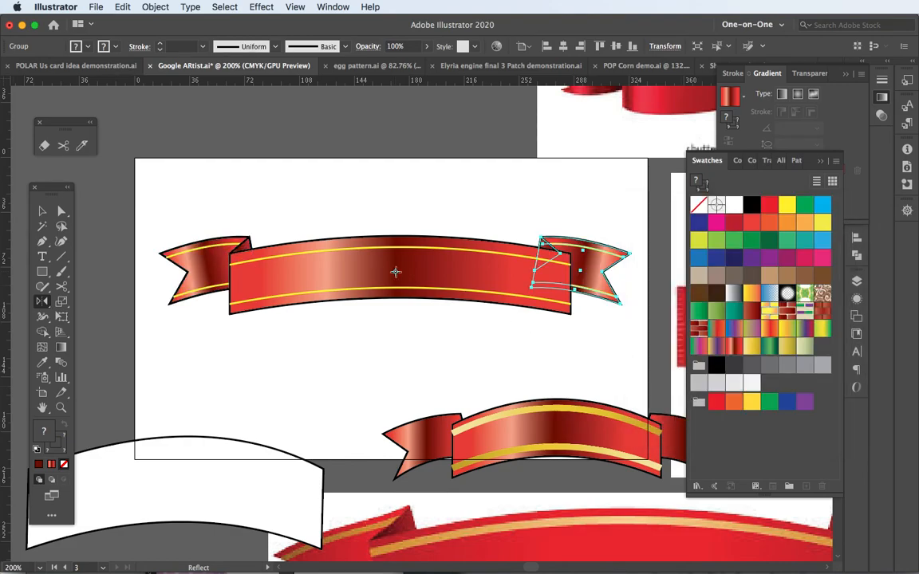
left_click(42, 211)
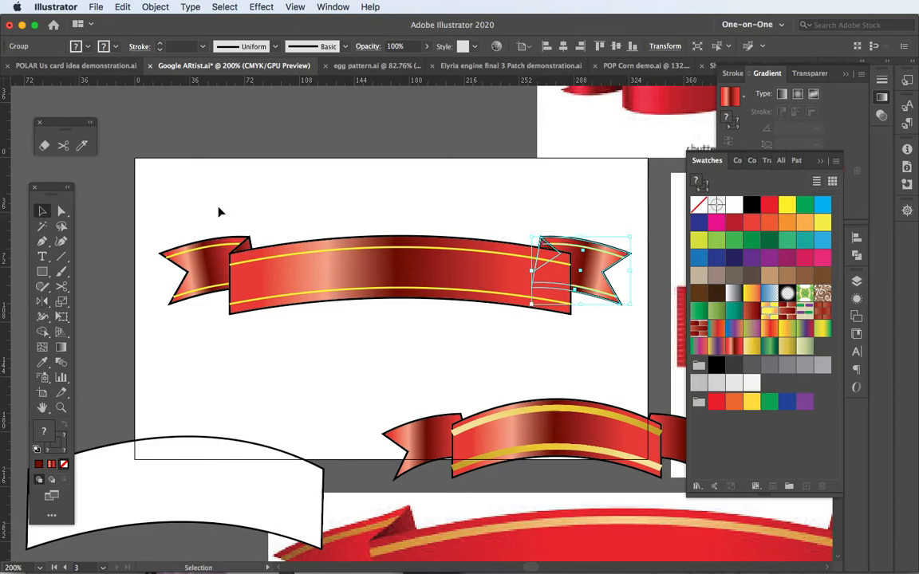
left_click(220, 212)
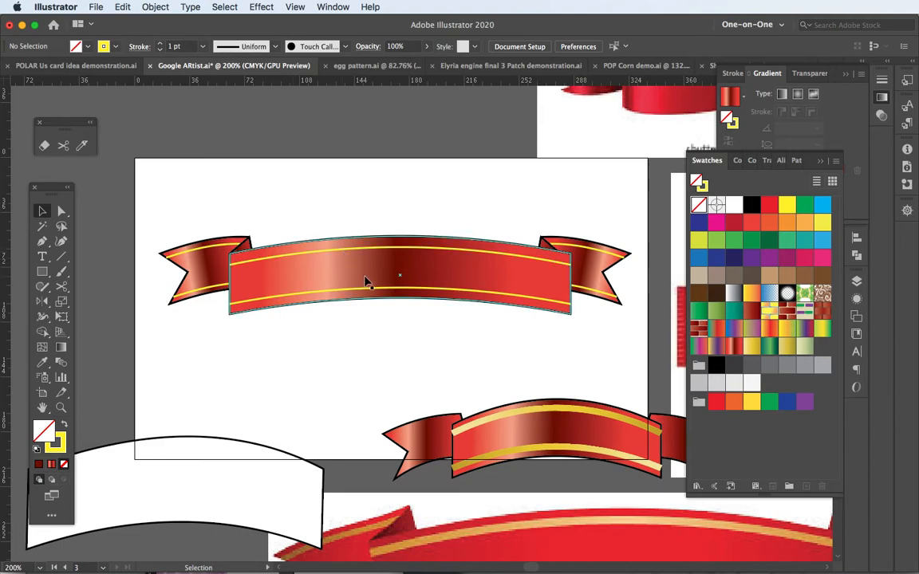
Duplicate the main banner's upper yellow line straight down to just above the lower yellow line
scroll(368, 279, "up", 1)
left_click(370, 238)
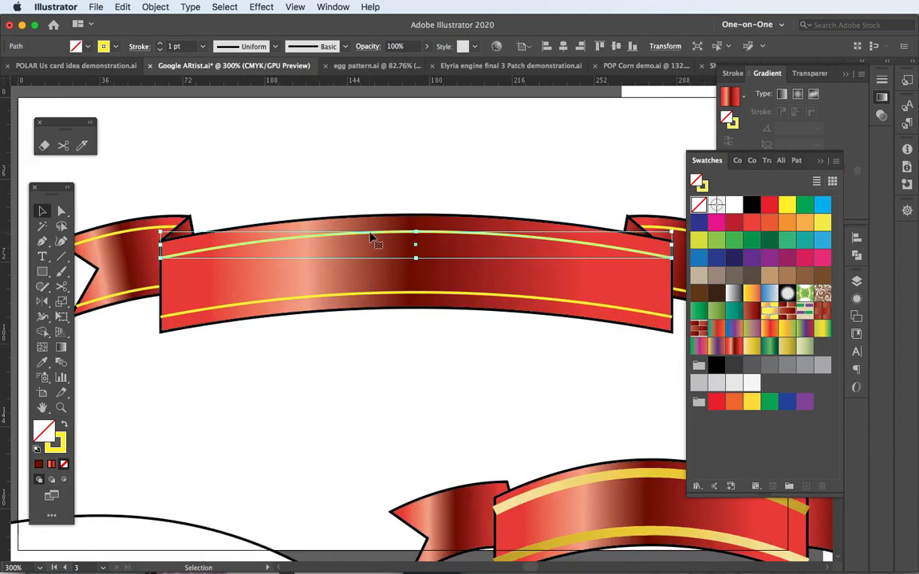
left_click_drag(370, 238, 371, 287)
Add the centre-aligned text "BANNER" along the duplicated curve above the lower yellow line with Type on a Path
left_click(42, 257)
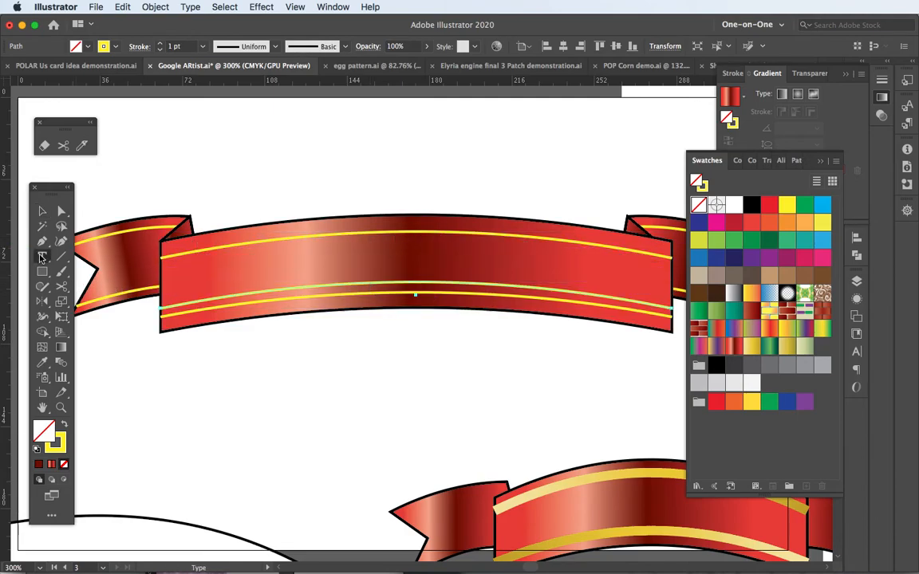
left_click(42, 256)
left_click(112, 287)
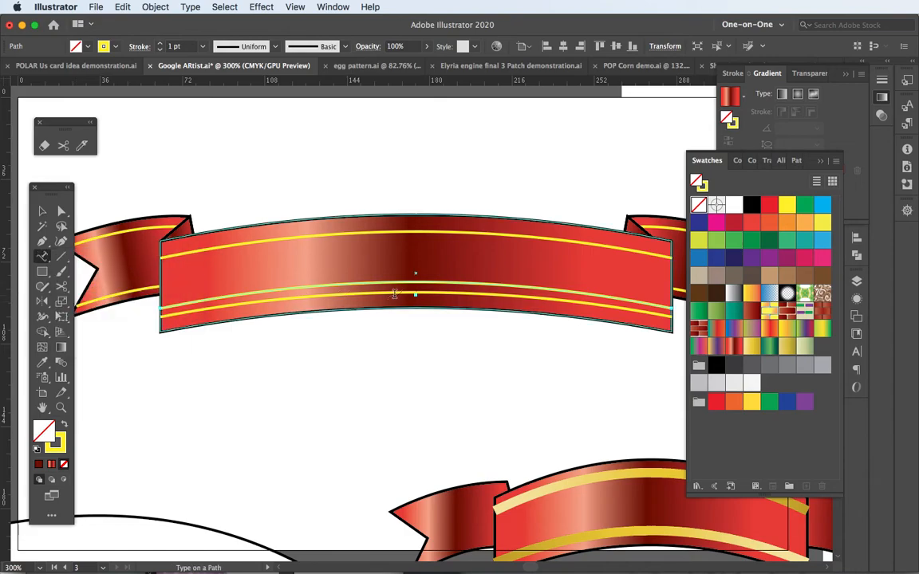
left_click(398, 284)
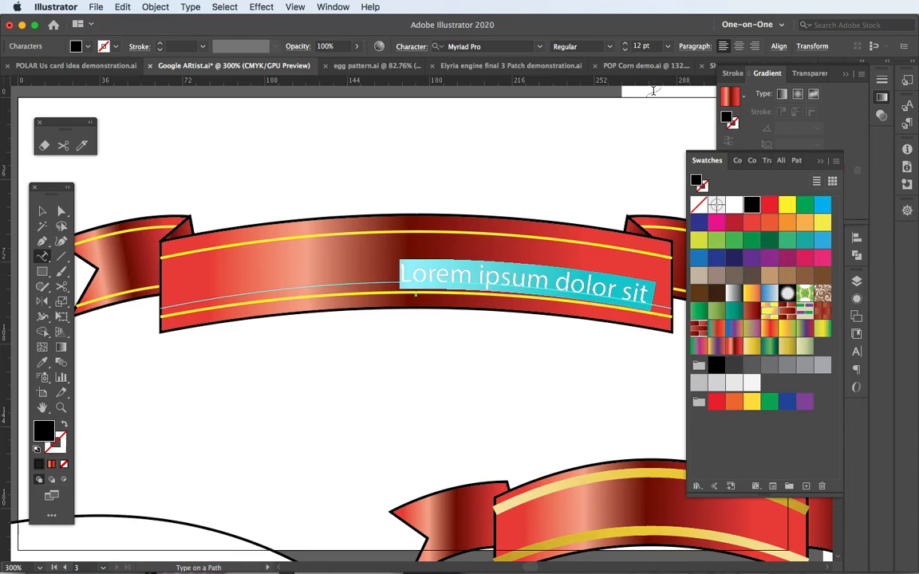
left_click(739, 46)
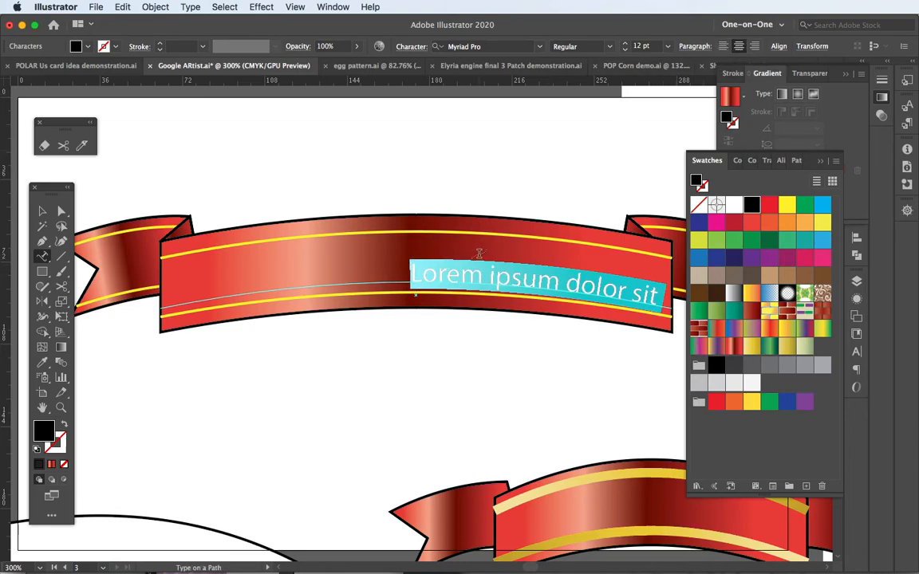
type("BANNER")
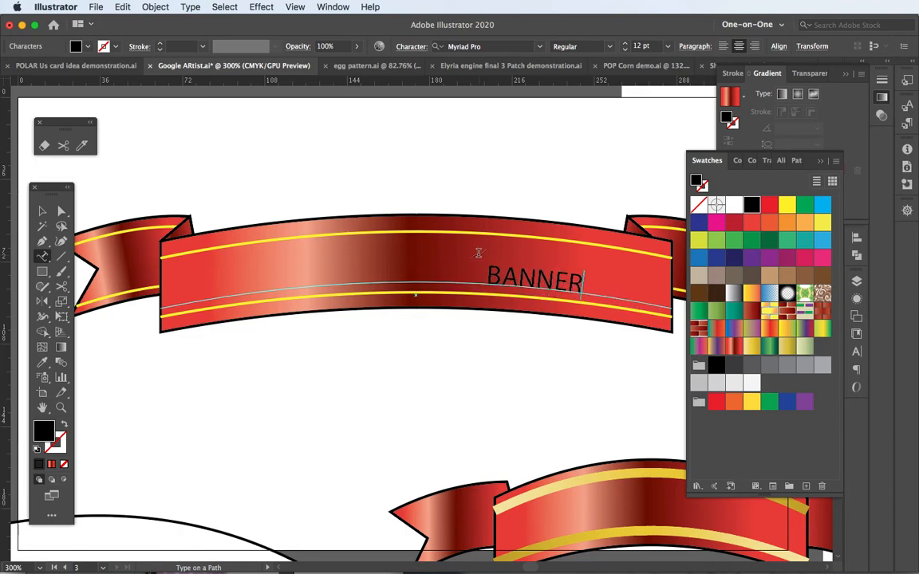
Give the whole word BANNER a yellow fill and the Bold Condensed font style
key("super+a")
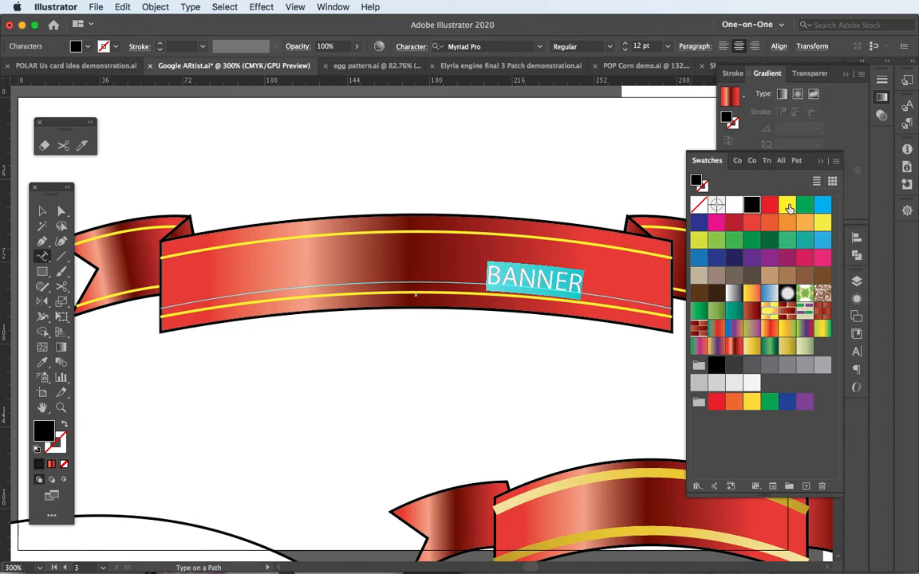
left_click(788, 207)
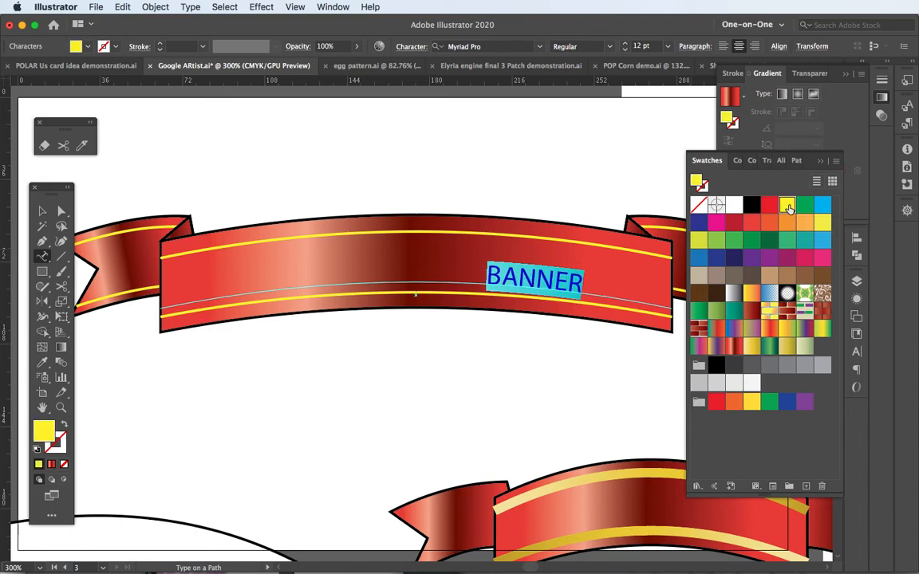
left_click(609, 47)
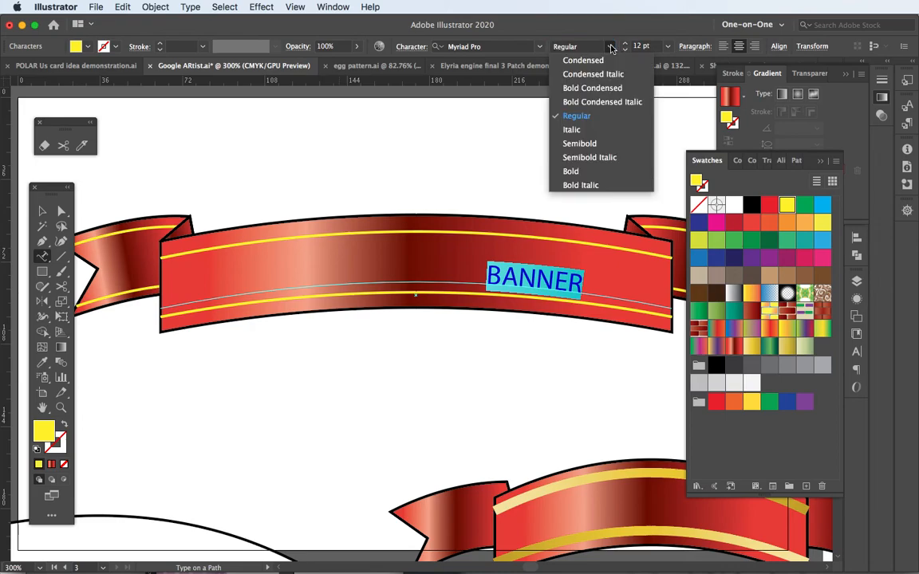
left_click(580, 89)
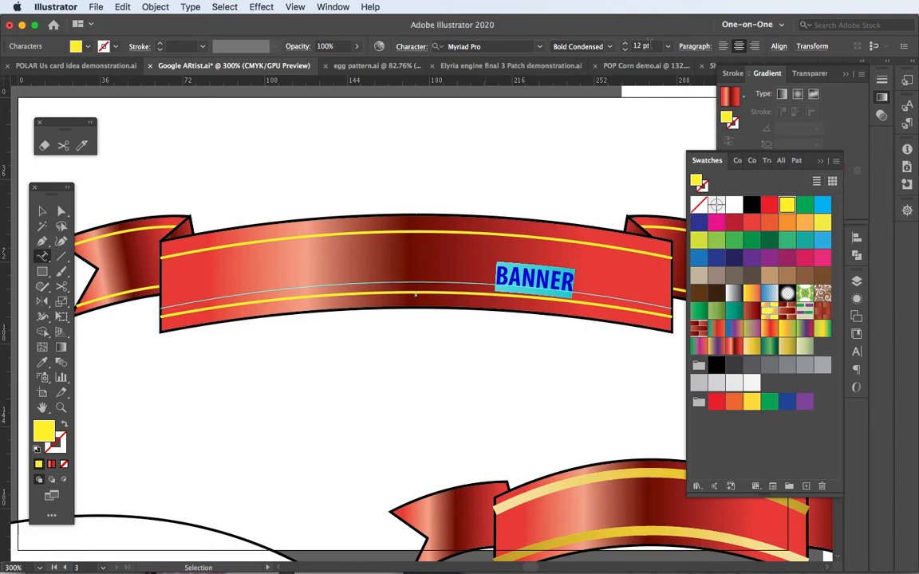
Set the font size of the BANNER text to 26 pt
left_click(650, 46)
key("Up")
key("Up")
key("Up")
key("Up")
key("Up")
key("Up")
key("Up")
key("shift+Up")
key("shift+Up")
key("Down")
key("Down")
key("Down")
key("Down")
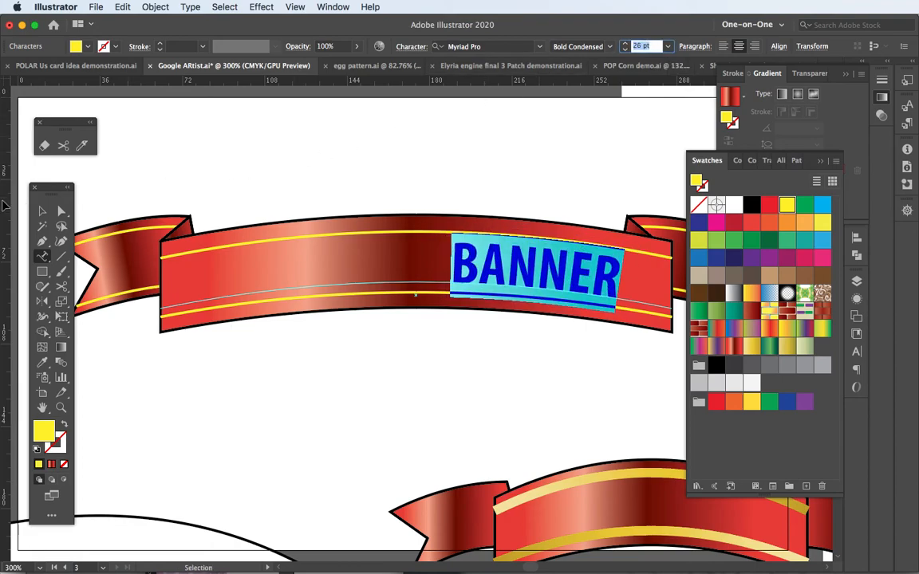
Slide the BANNER text along its path to the ribbon's horizontal centre and deselect it
left_click(61, 210)
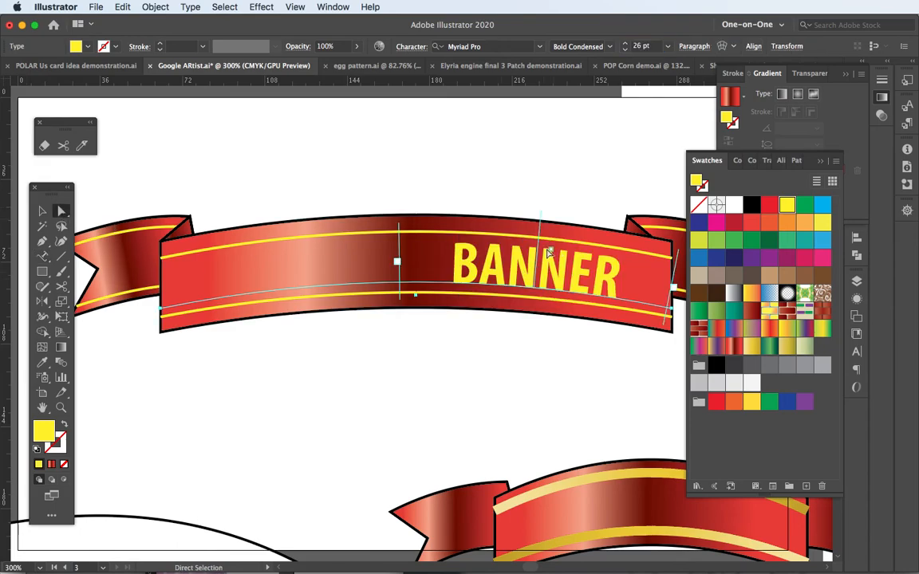
left_click_drag(547, 252, 417, 260)
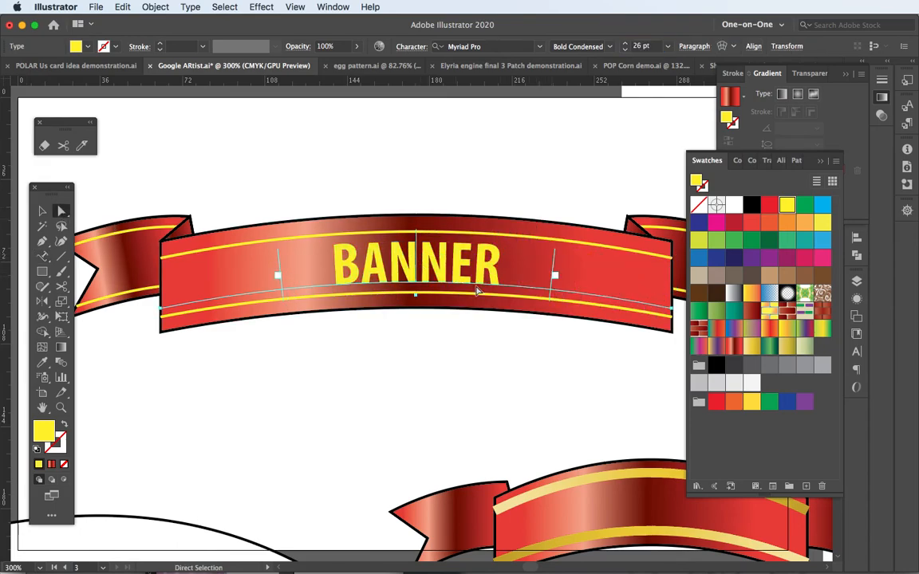
left_click(519, 156)
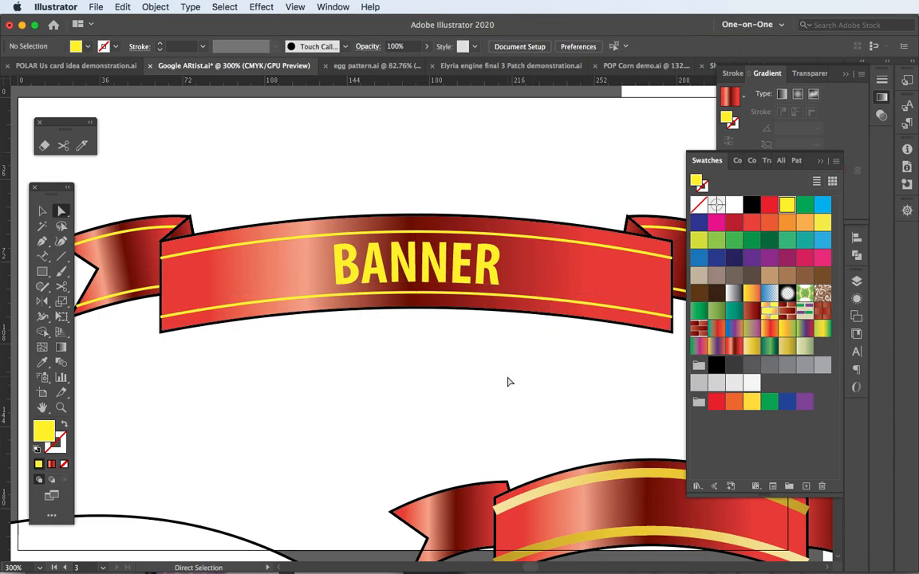
Hide all the panels to view the whole banner with both of its tails
key("Tab")
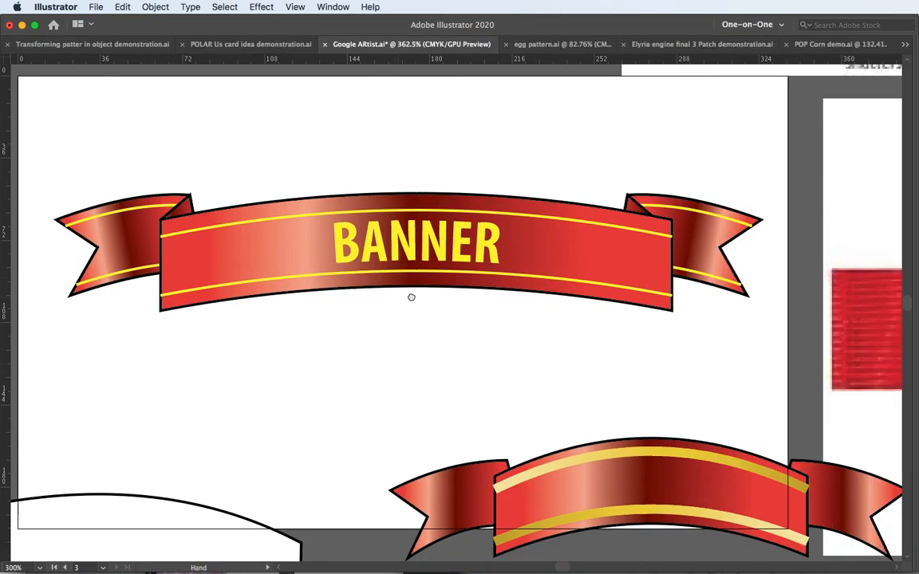
left_click_drag(402, 298, 423, 304)
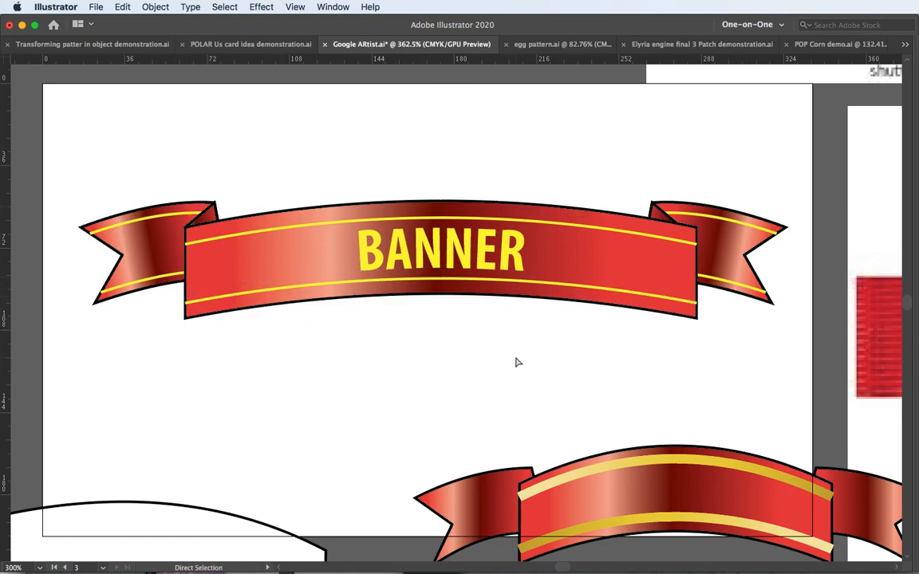
scroll(515, 358, "down", 1)
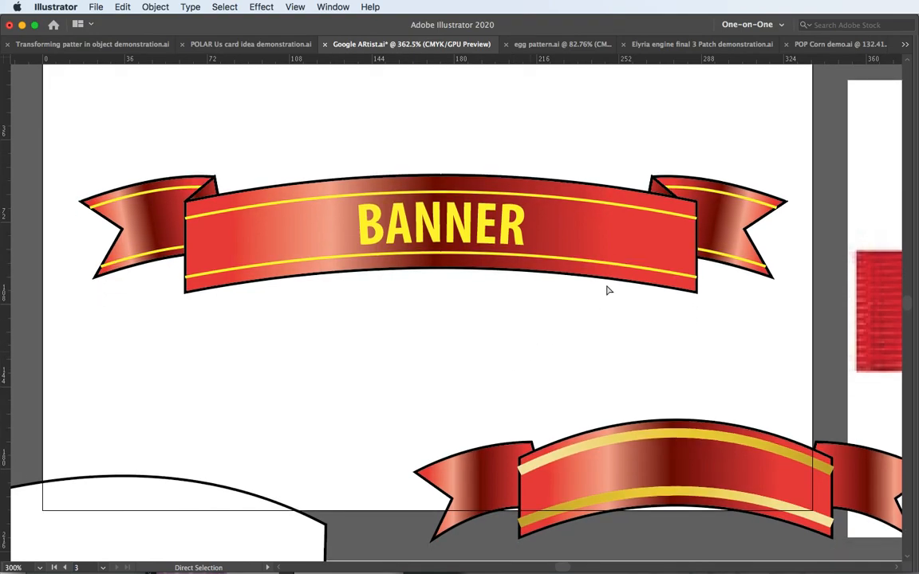